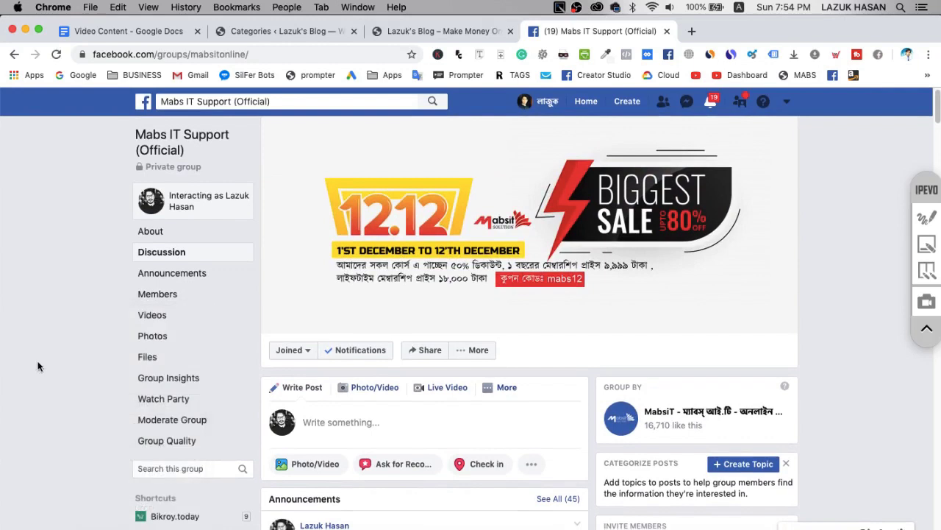
# Open the mabsit.com.bd website in a new browser tab and view it alongside the blog's front page.
pyautogui.click(693, 33)
pyautogui.write('mabsit')
pyautogui.press('Return')
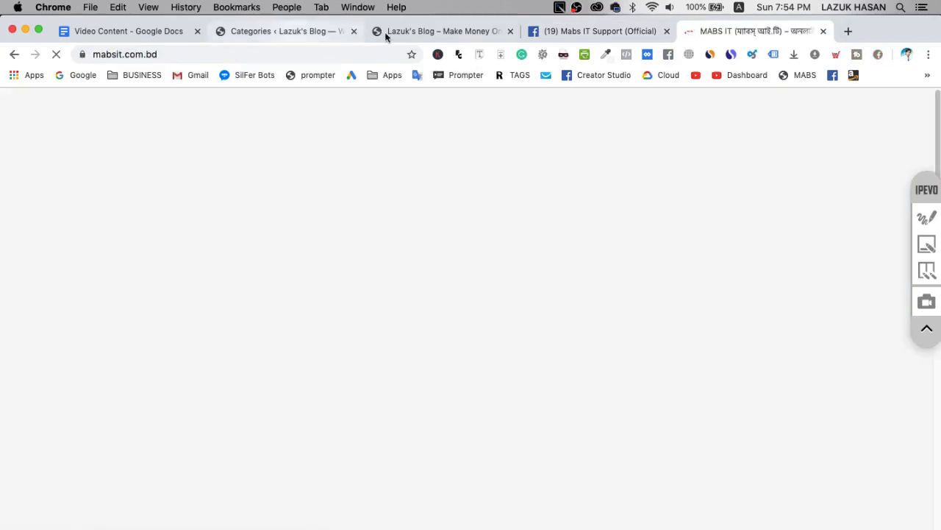
pyautogui.click(431, 32)
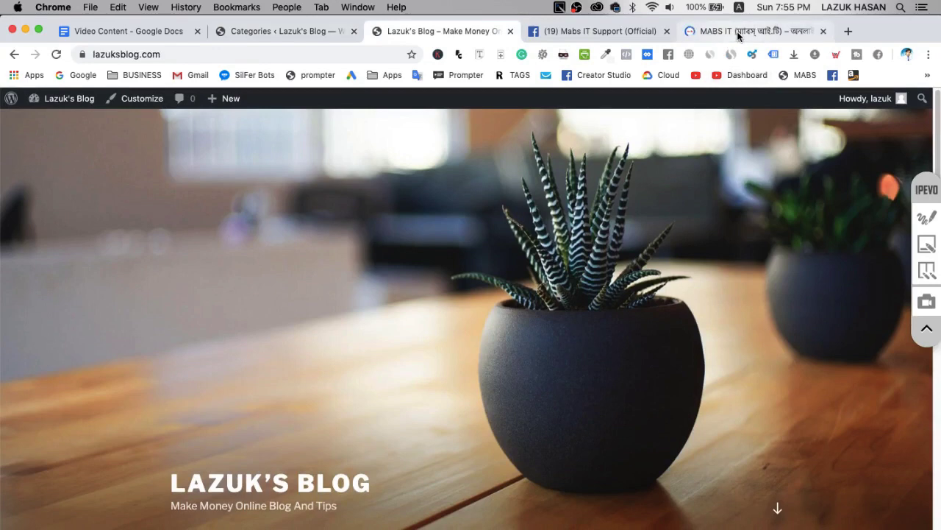
pyautogui.click(737, 31)
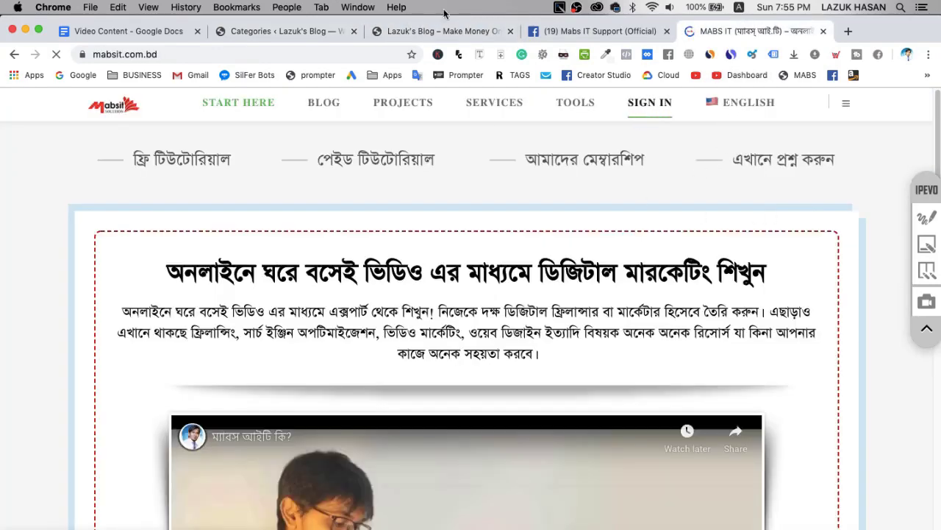
pyautogui.click(415, 32)
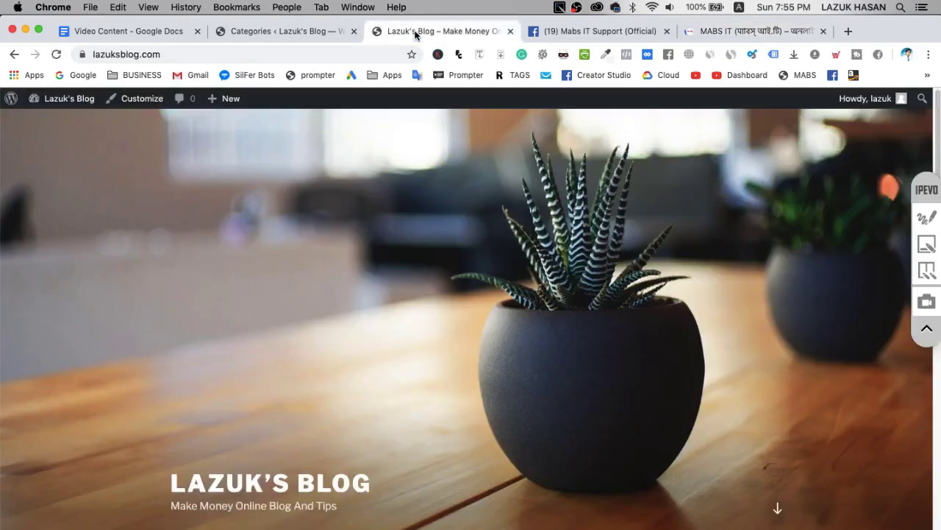
# Open the "Essential Wordpress Plugins List" document from the files of the Mabs IT Support (Official) Facebook group.
pyautogui.click(603, 31)
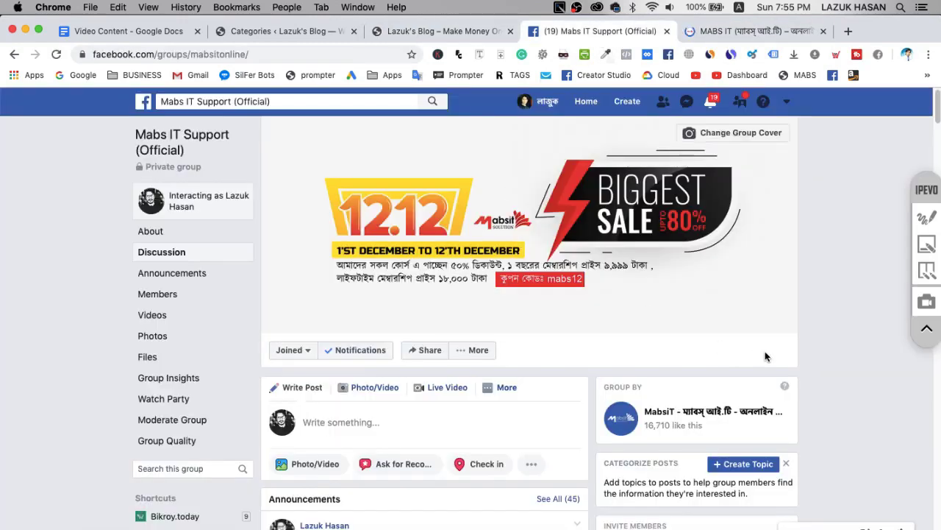
pyautogui.scroll(-5, 832, 362)
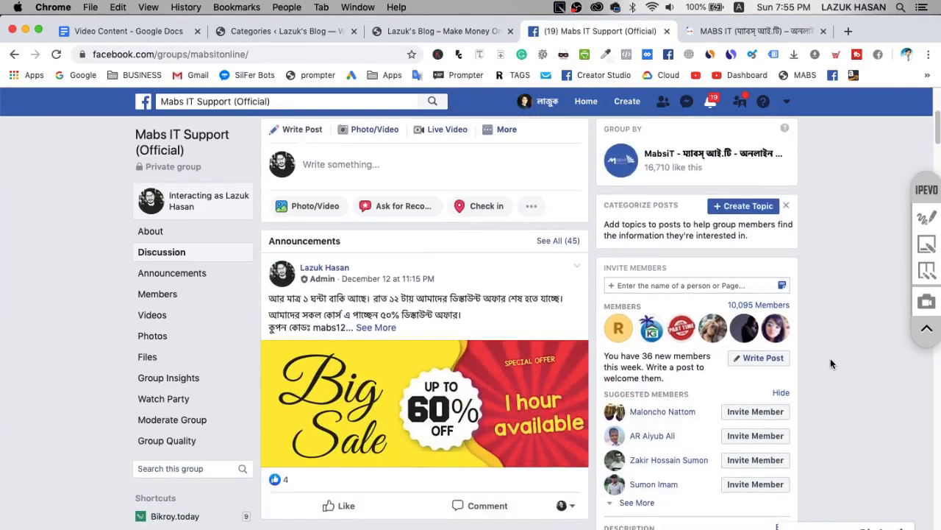
pyautogui.scroll(3, 830, 358)
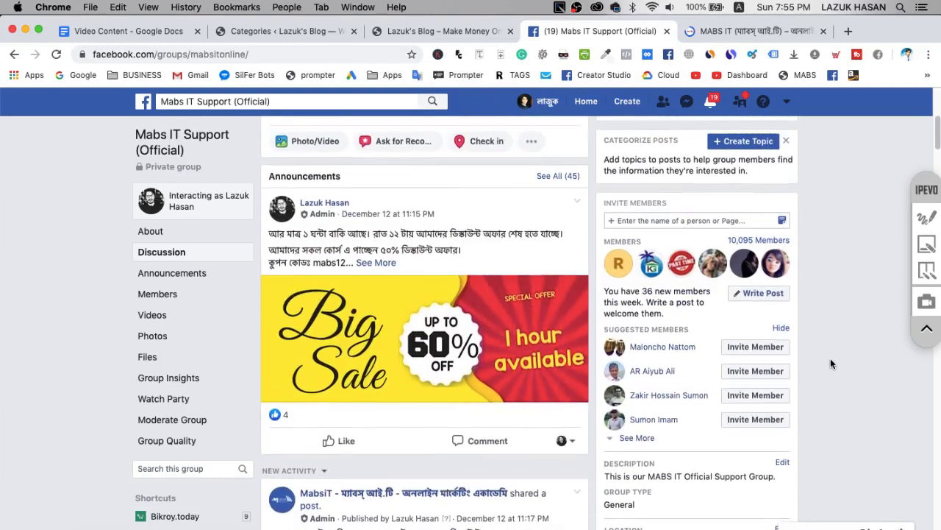
pyautogui.scroll(-1, 830, 363)
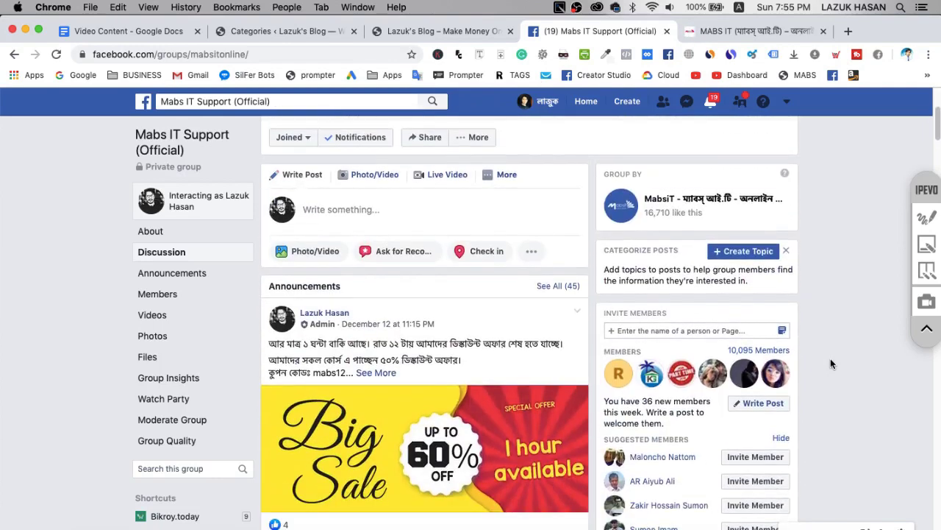
pyautogui.scroll(-1, 99, 373)
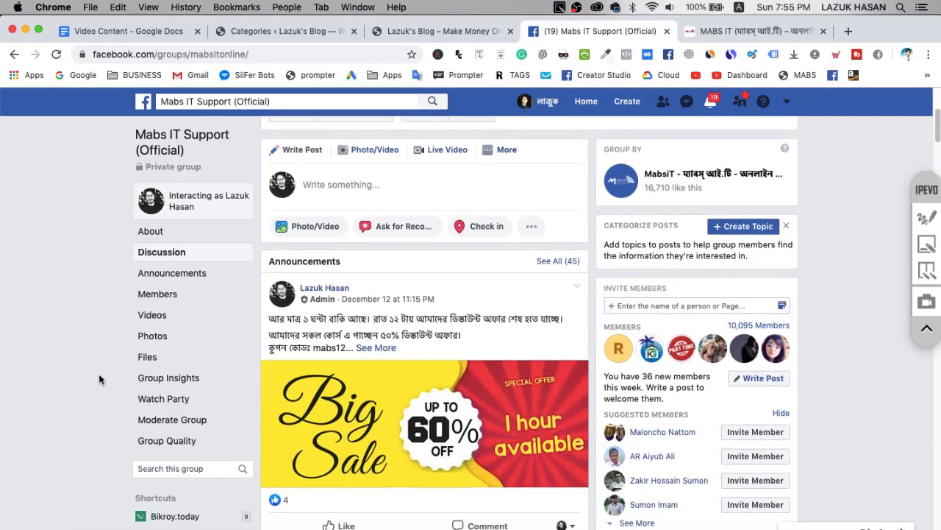
pyautogui.click(181, 363)
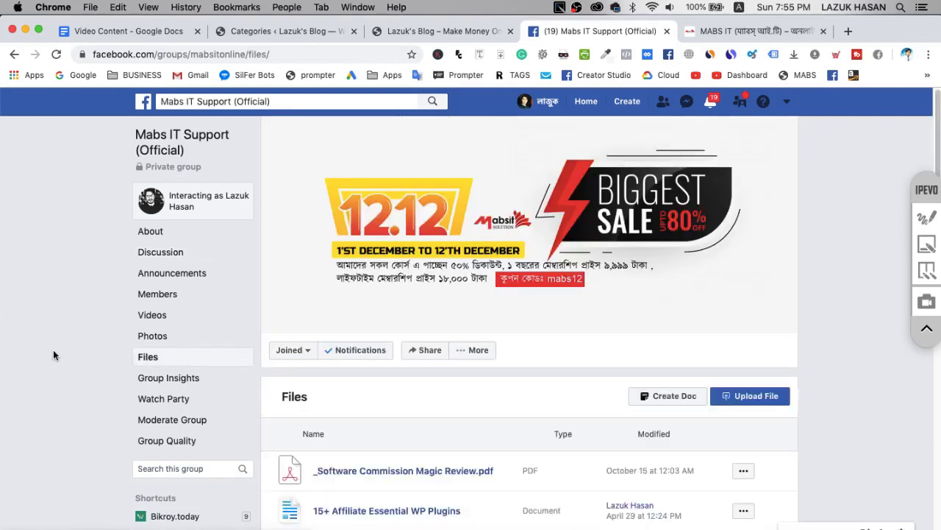
pyautogui.scroll(-5, 53, 352)
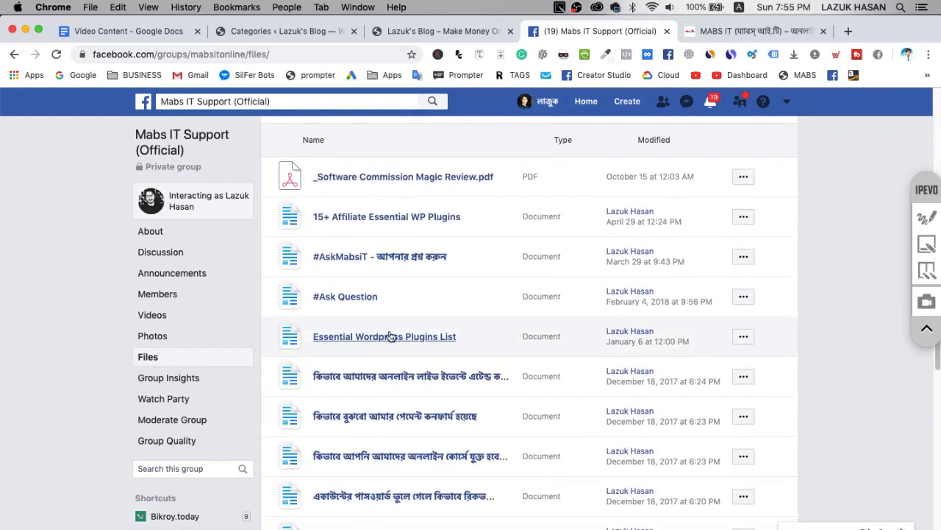
pyautogui.scroll(-1, 388, 331)
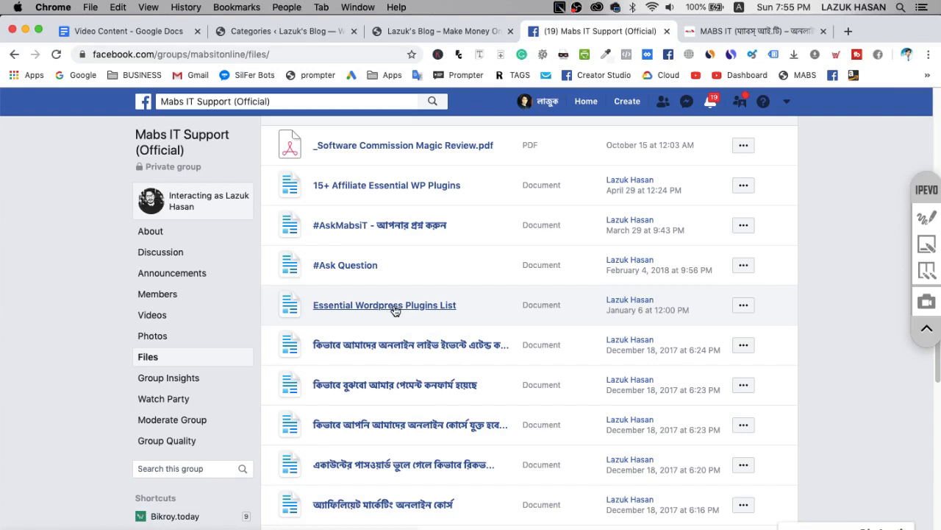
pyautogui.click(395, 311)
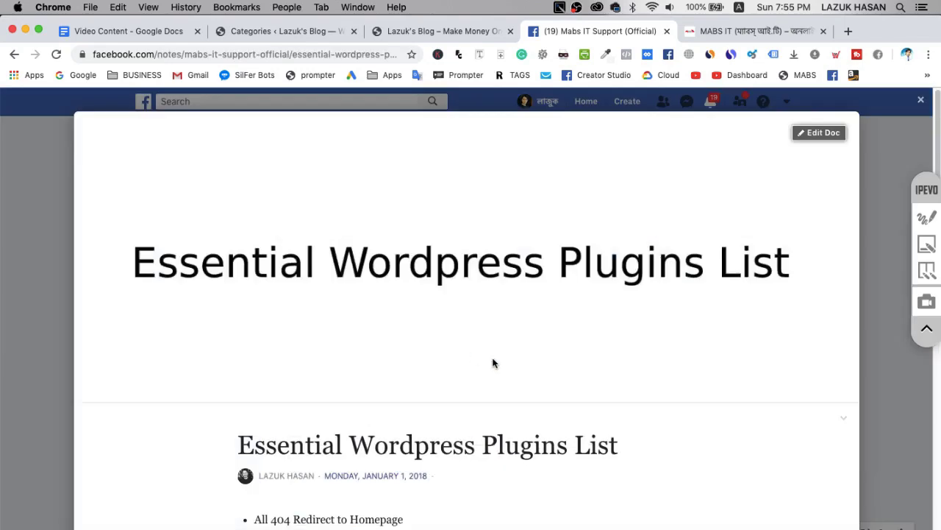
# Copy the plugin name "All 404 Redirect to Homepage" from the document's plugin list.
pyautogui.scroll(-5, 493, 363)
pyautogui.scroll(-2, 493, 364)
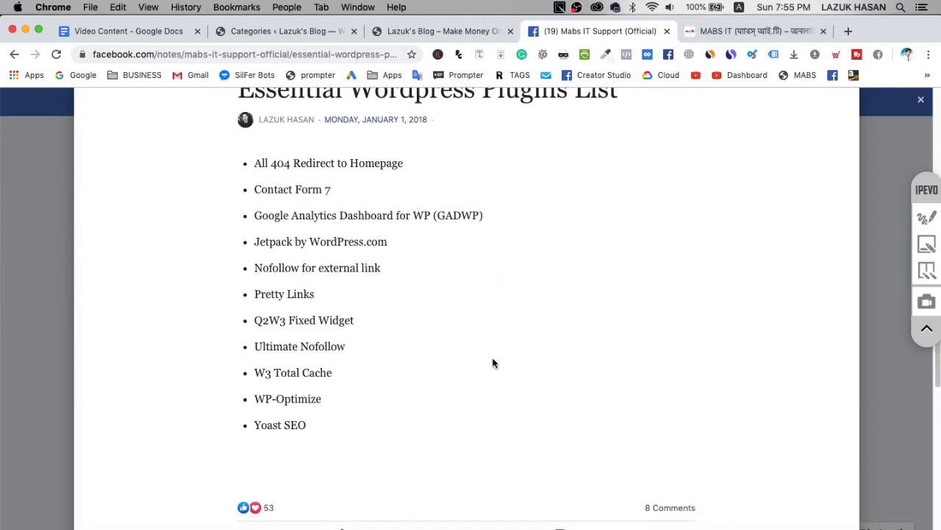
pyautogui.scroll(1, 493, 363)
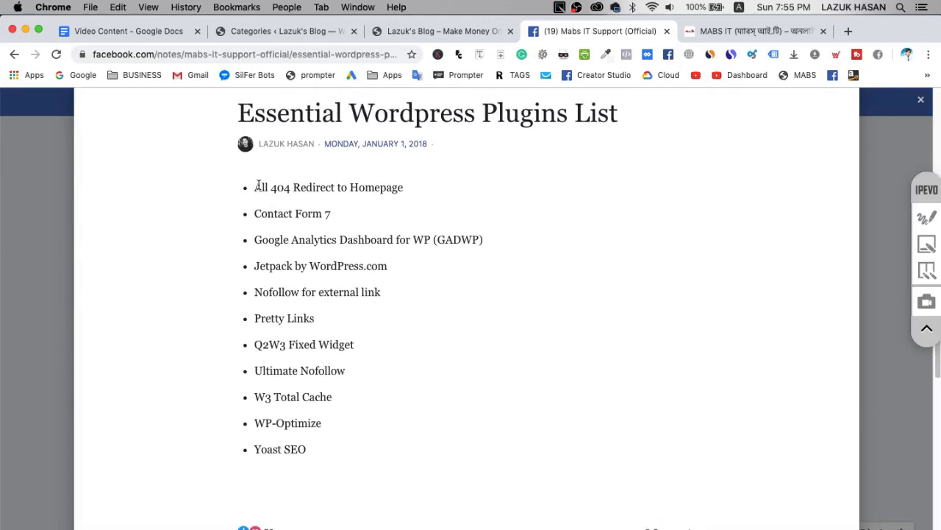
pyautogui.moveTo(258, 184); pyautogui.dragTo(370, 185)
pyautogui.click(369, 187)
pyautogui.moveTo(256, 187); pyautogui.dragTo(404, 188)
pyautogui.press('super+c')
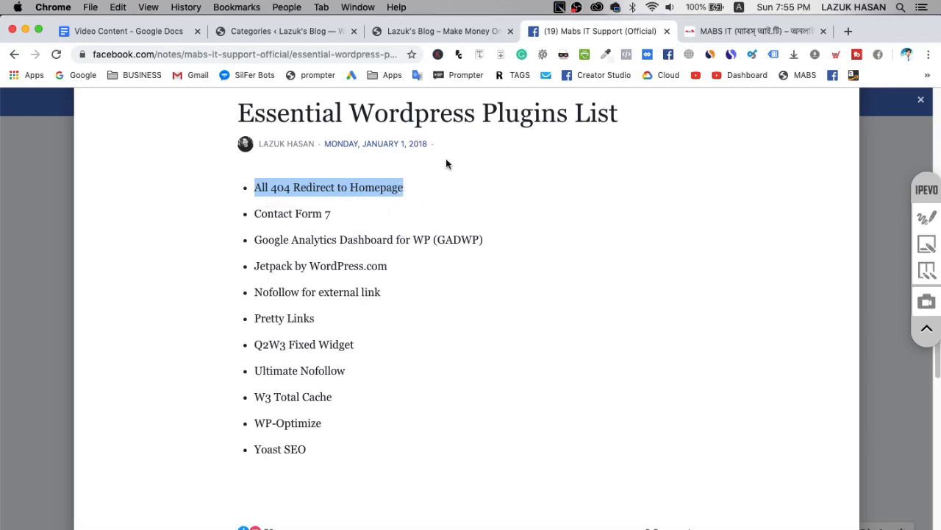
# In the blog's WordPress admin, search new plugins for the copied name and install All 404 Redirect to Homepage.
pyautogui.click(288, 32)
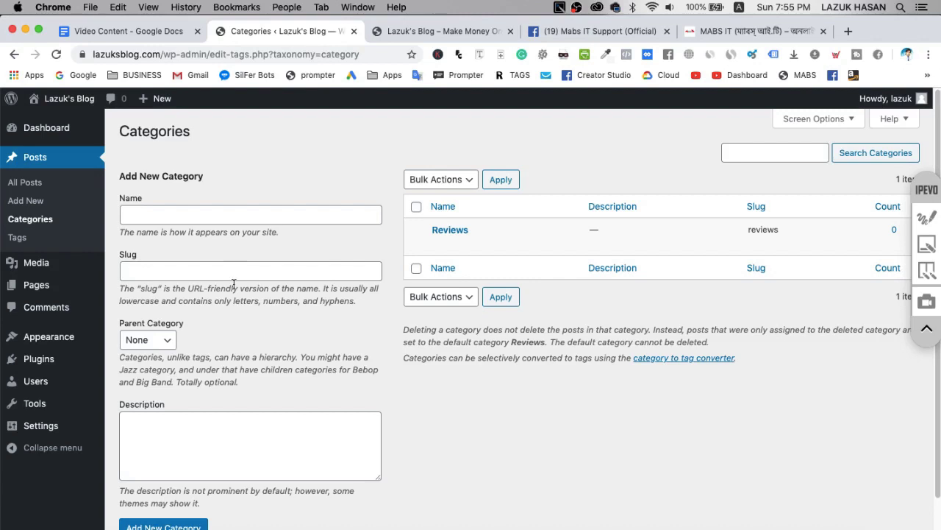
pyautogui.scroll(-2, 233, 283)
pyautogui.scroll(2, 233, 282)
pyautogui.moveTo(56, 368)
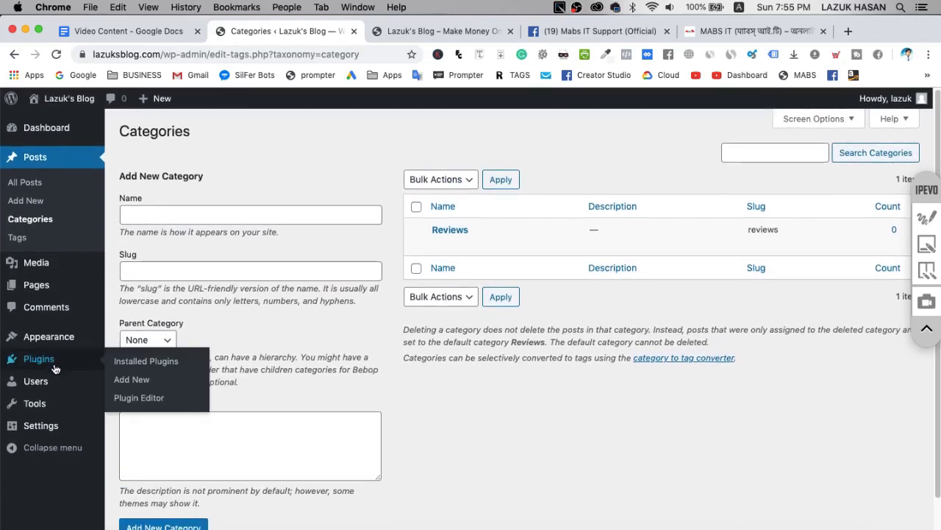
pyautogui.click(134, 380)
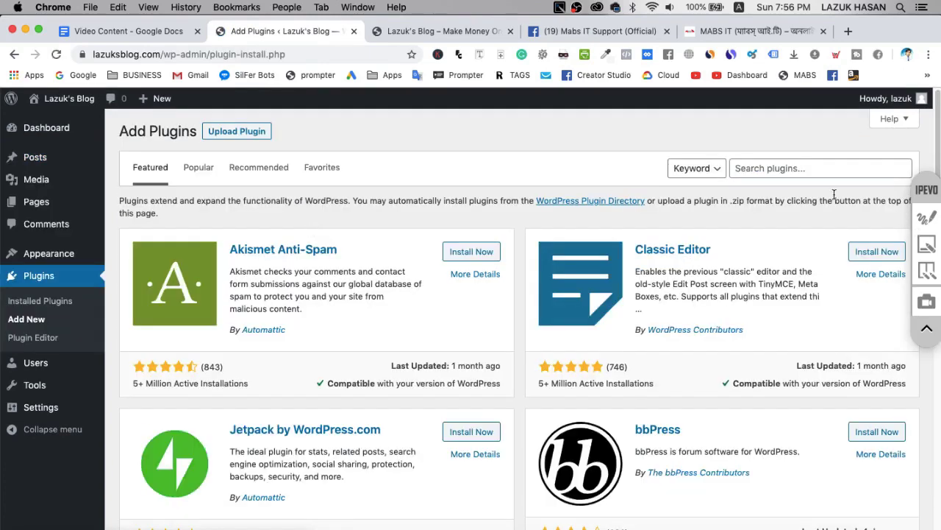
pyautogui.click(811, 170)
pyautogui.press('super+v')
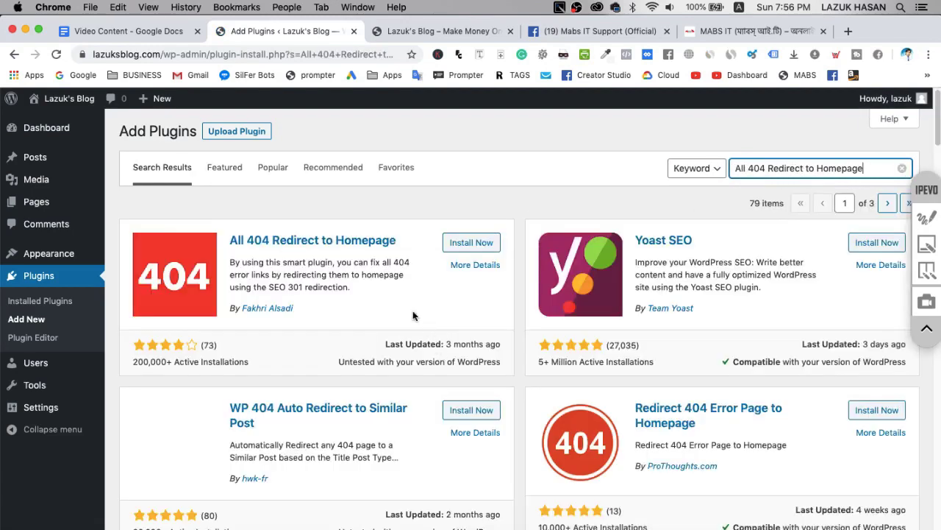
pyautogui.click(467, 246)
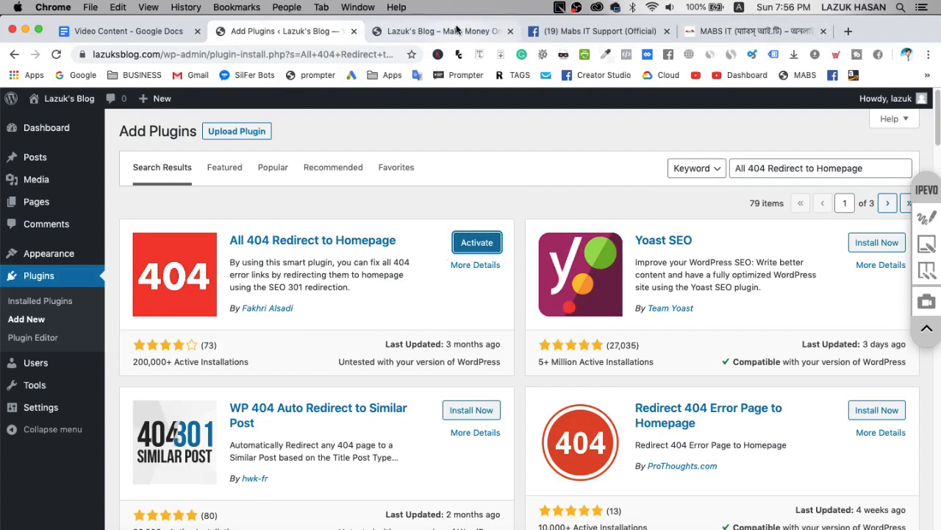
# Copy "Contact Form 7" from the Facebook plugin list, search for it in WordPress and install the Contact Form 7 plugin.
pyautogui.click(616, 37)
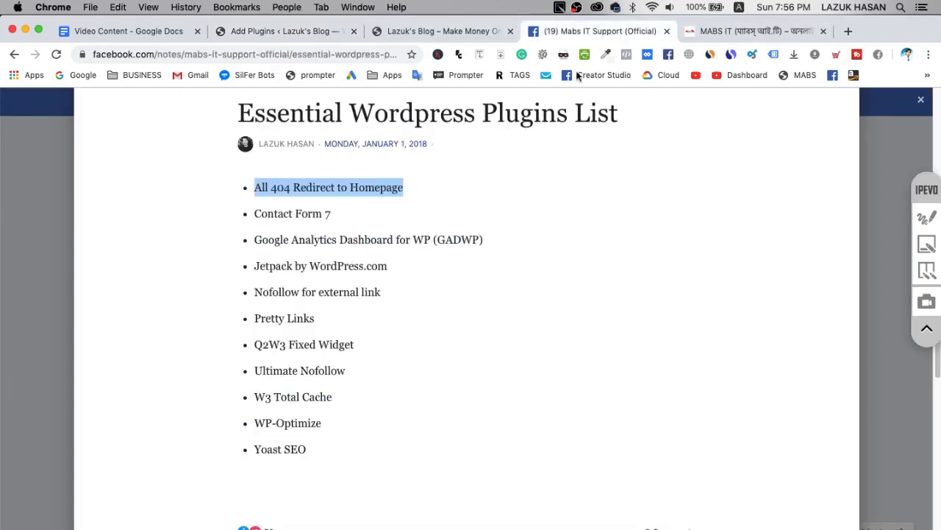
pyautogui.moveTo(255, 214); pyautogui.dragTo(336, 215)
pyautogui.press('super+c')
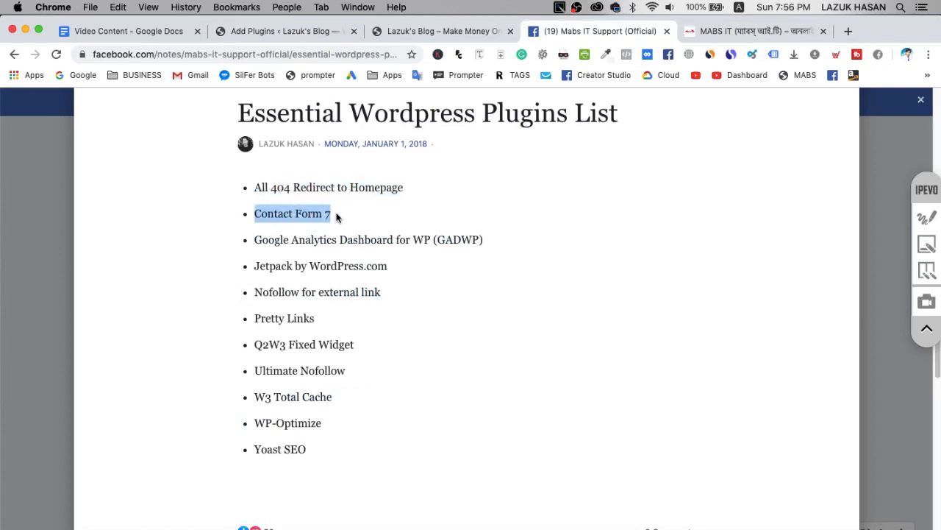
pyautogui.click(280, 33)
pyautogui.tripleClick(799, 171)
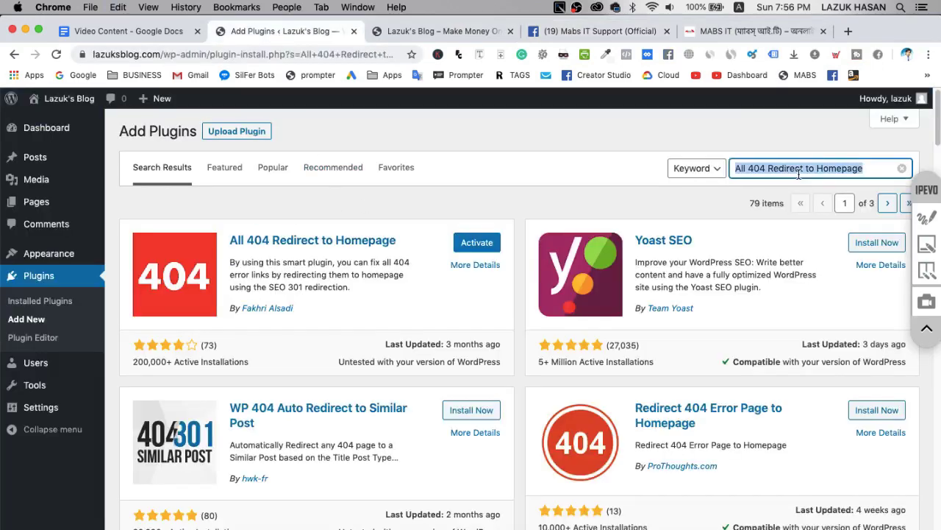
pyautogui.press('super+v')
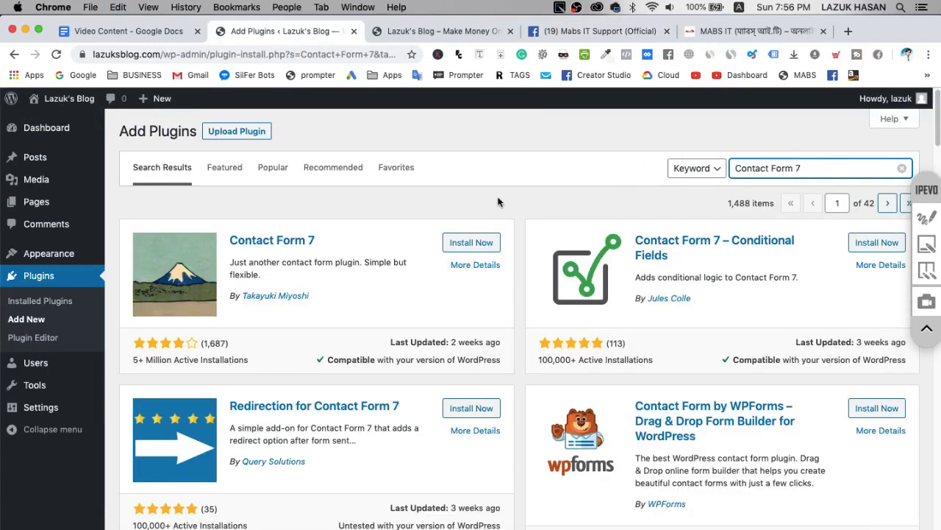
pyautogui.click(465, 252)
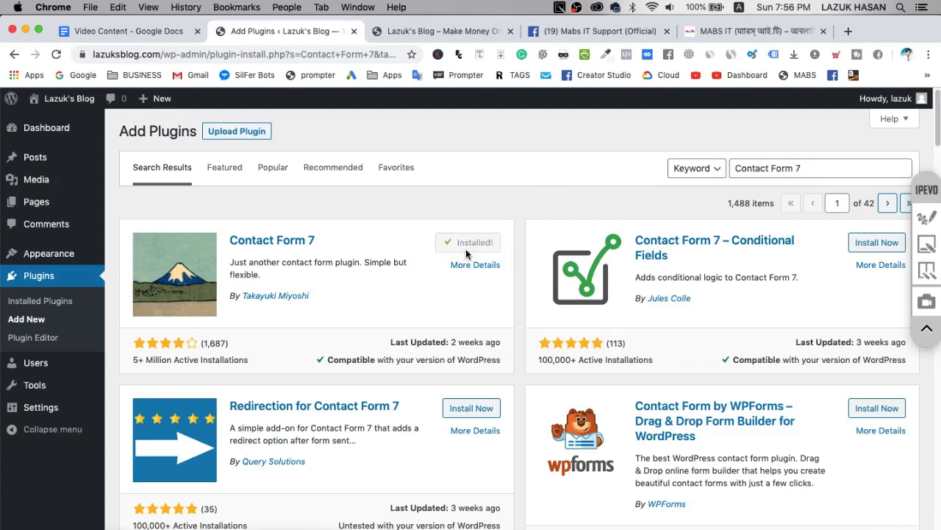
# Copy "Google Analytics Dashboard for WP (GADWP)" from the Facebook list, search for it in WordPress and install the ExactMetrics plugin.
pyautogui.click(607, 34)
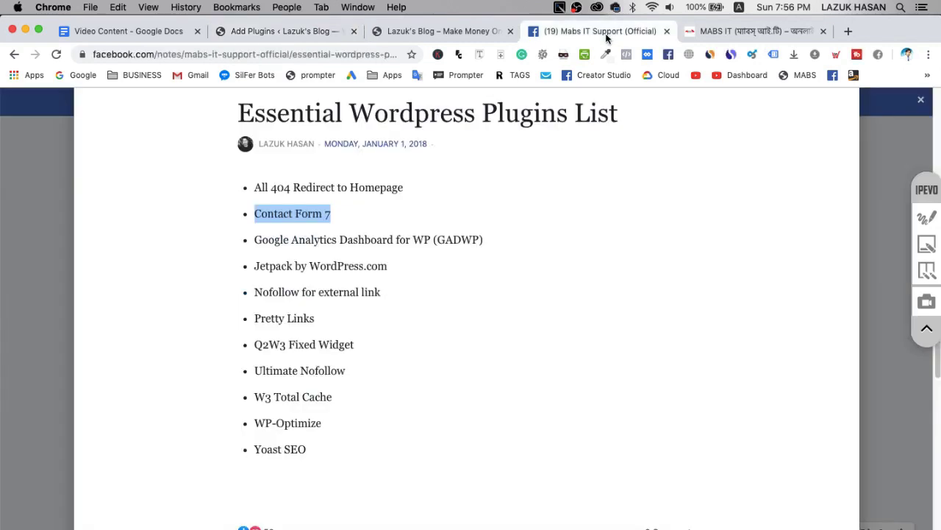
pyautogui.moveTo(255, 239); pyautogui.dragTo(484, 240)
pyautogui.press('super+c')
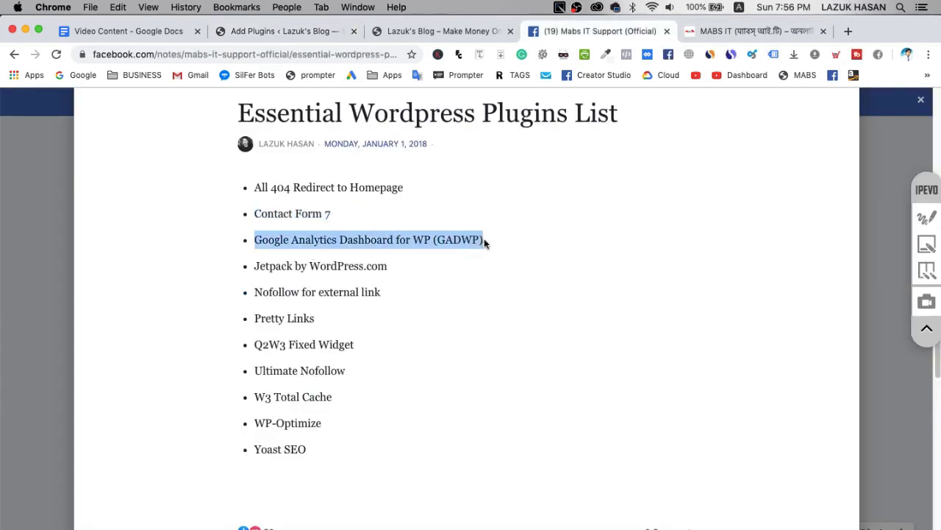
pyautogui.click(298, 35)
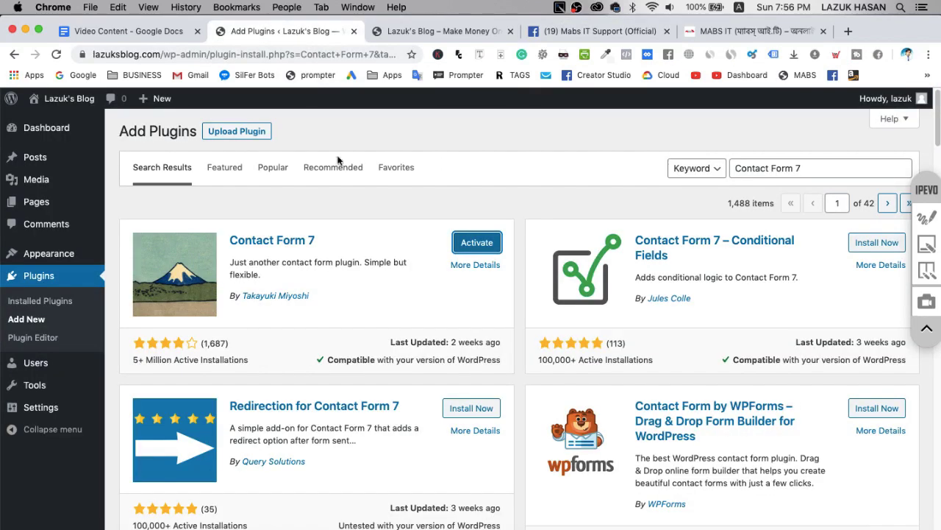
pyautogui.tripleClick(815, 167)
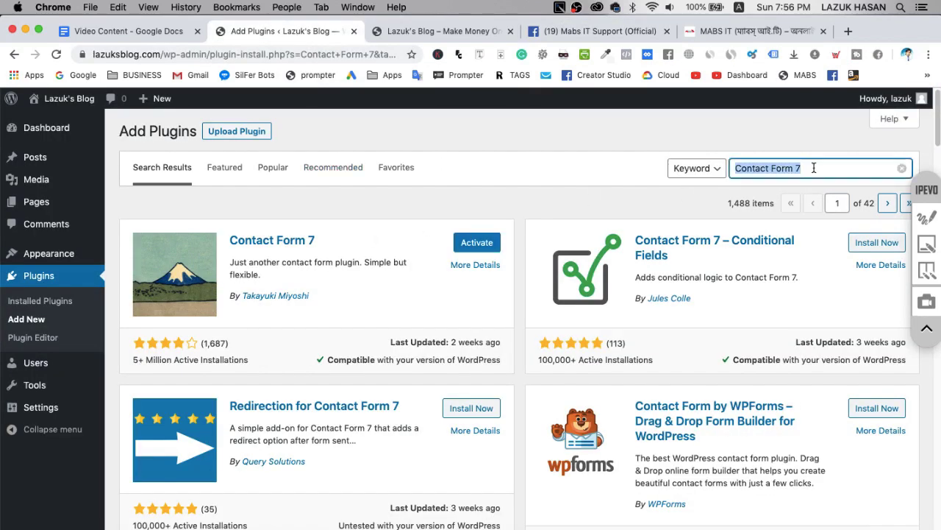
pyautogui.press('super+v')
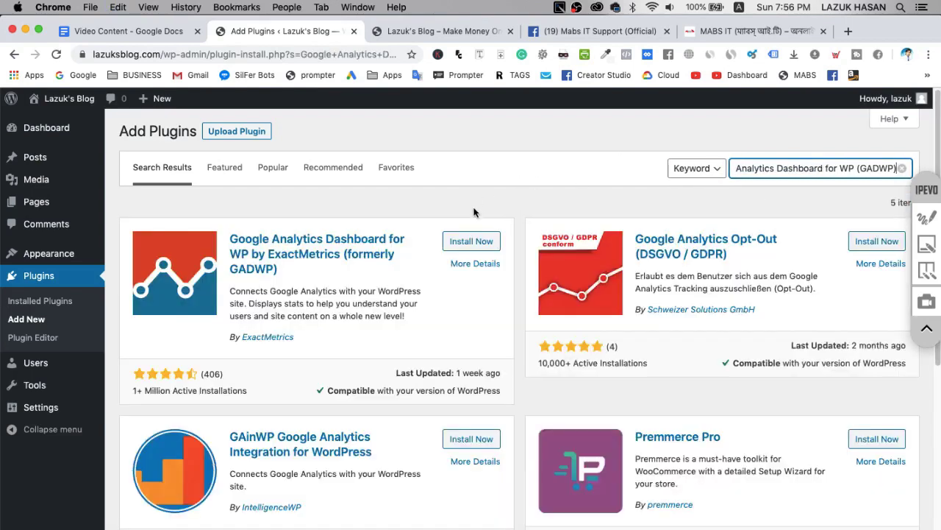
pyautogui.click(469, 243)
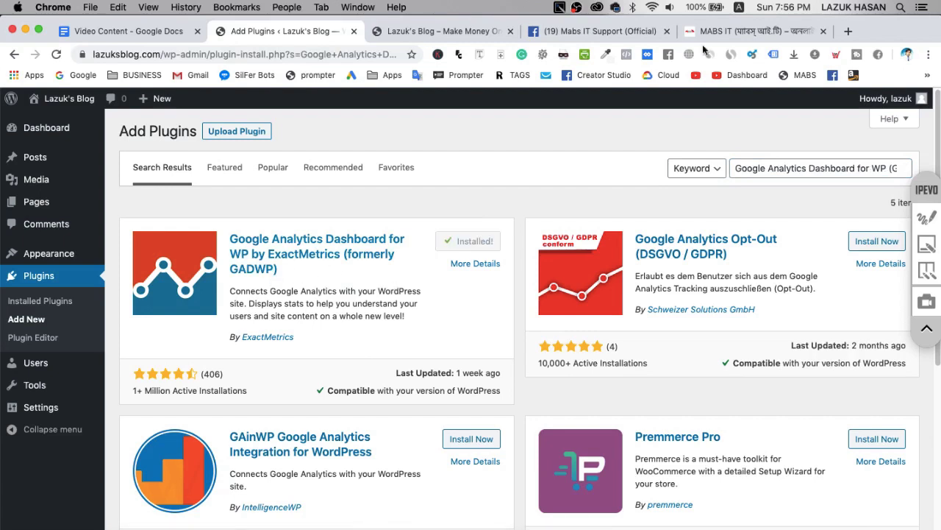
# Copy "Jetpack by WordPress.com" from the Facebook plugin list, search for it in WordPress and install the Jetpack plugin.
pyautogui.click(566, 32)
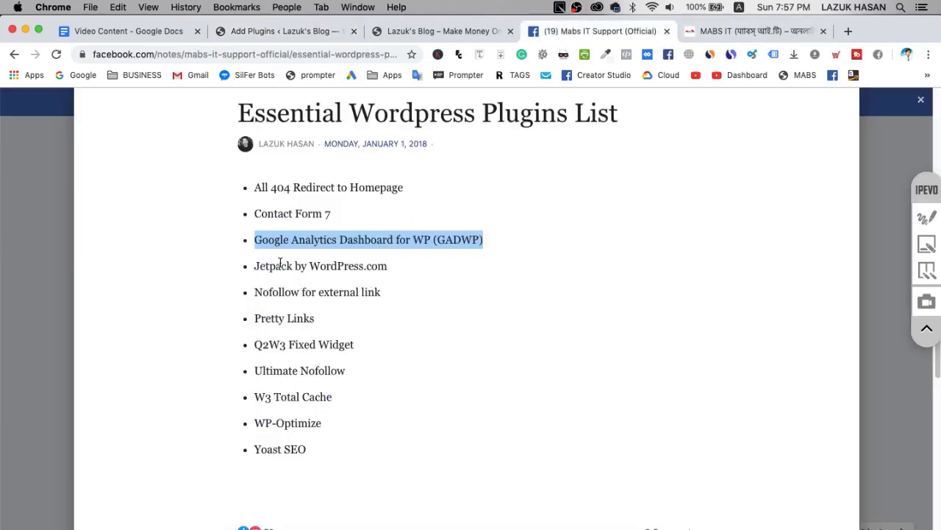
pyautogui.moveTo(254, 268); pyautogui.dragTo(388, 267)
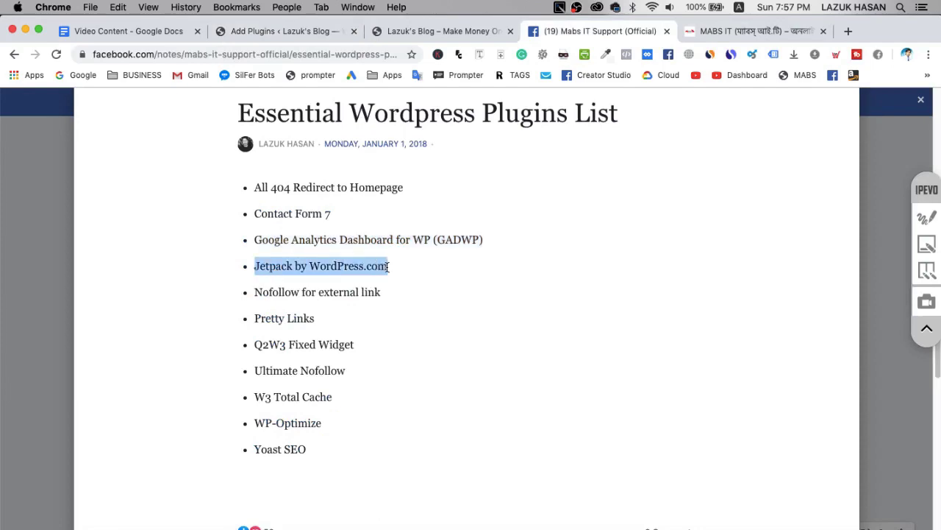
pyautogui.press('super+c')
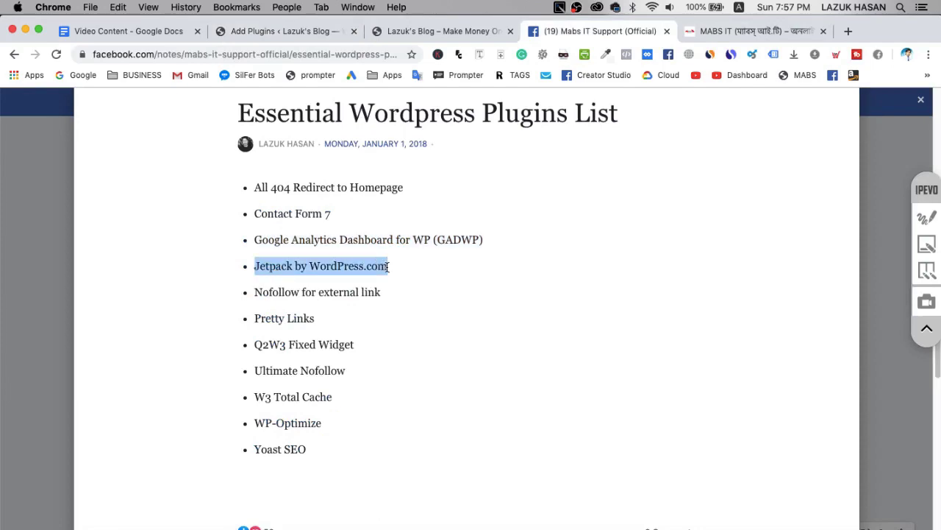
pyautogui.click(272, 31)
pyautogui.tripleClick(776, 167)
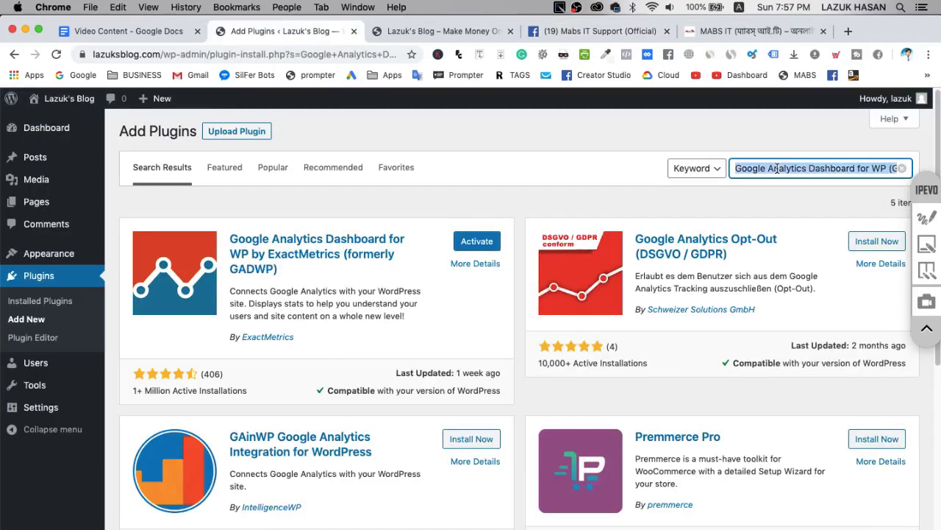
pyautogui.press('super+v')
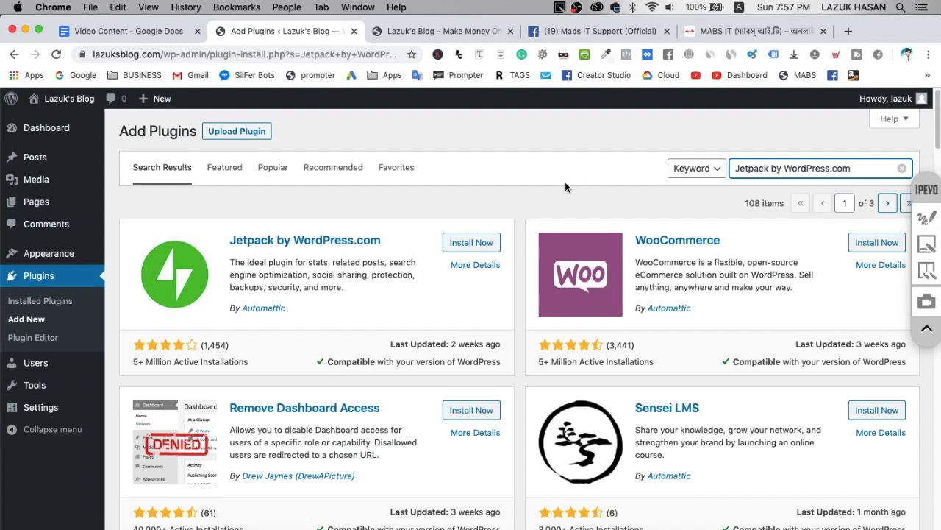
pyautogui.click(456, 243)
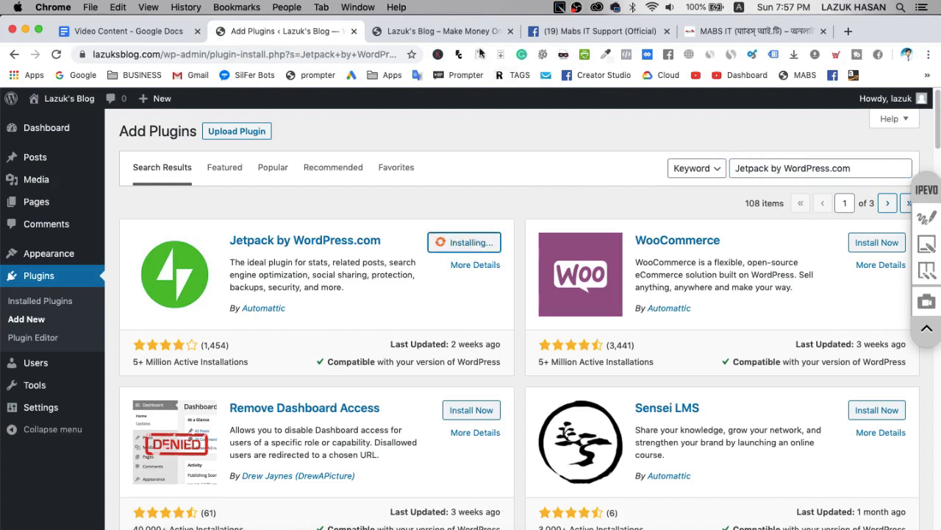
# Copy "Nofollow for external link" from the Facebook list, search for it in WordPress and install WebFactory's External Links – nofollow, noopener & new window.
pyautogui.click(618, 34)
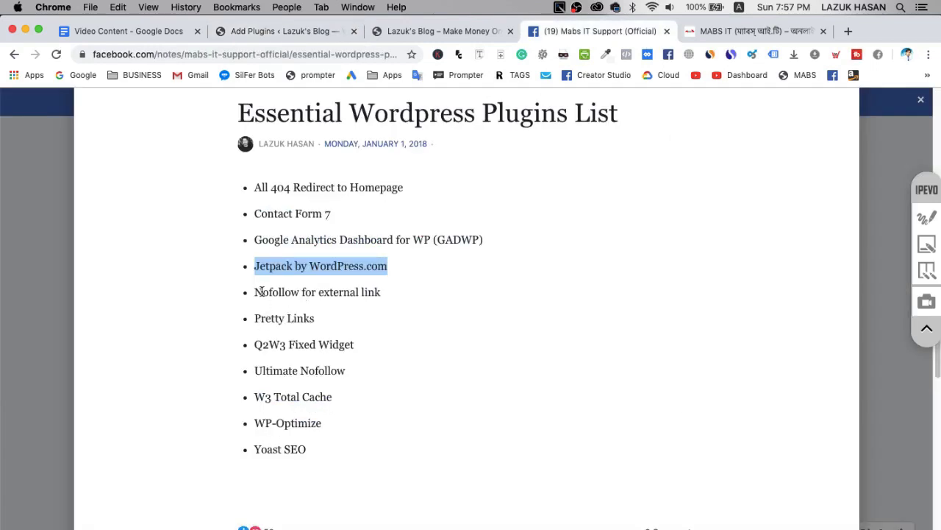
pyautogui.moveTo(253, 292); pyautogui.dragTo(390, 295)
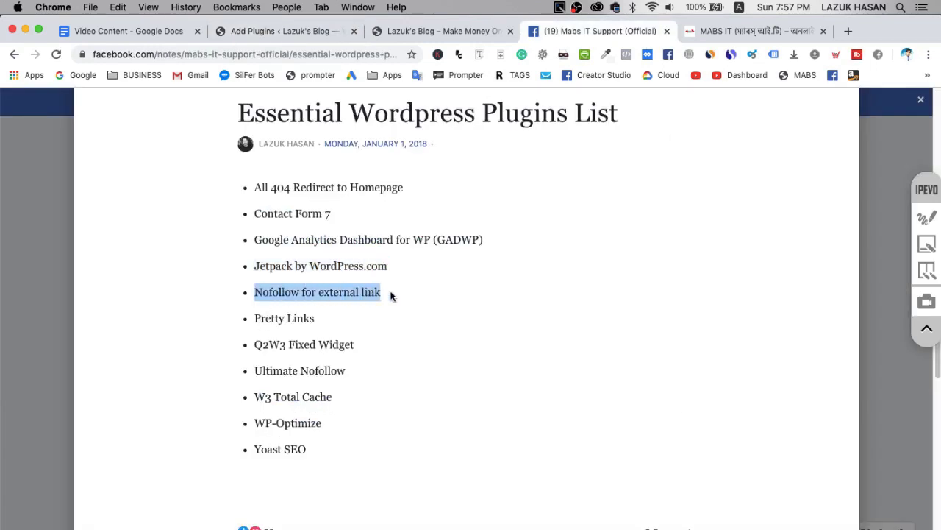
pyautogui.click(286, 33)
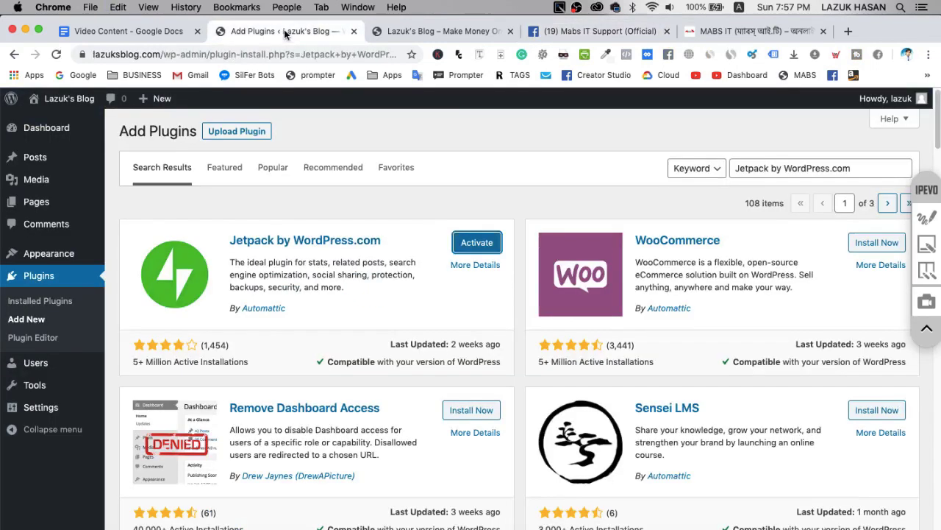
pyautogui.click(803, 167)
pyautogui.press('super+a')
pyautogui.press('super+v')
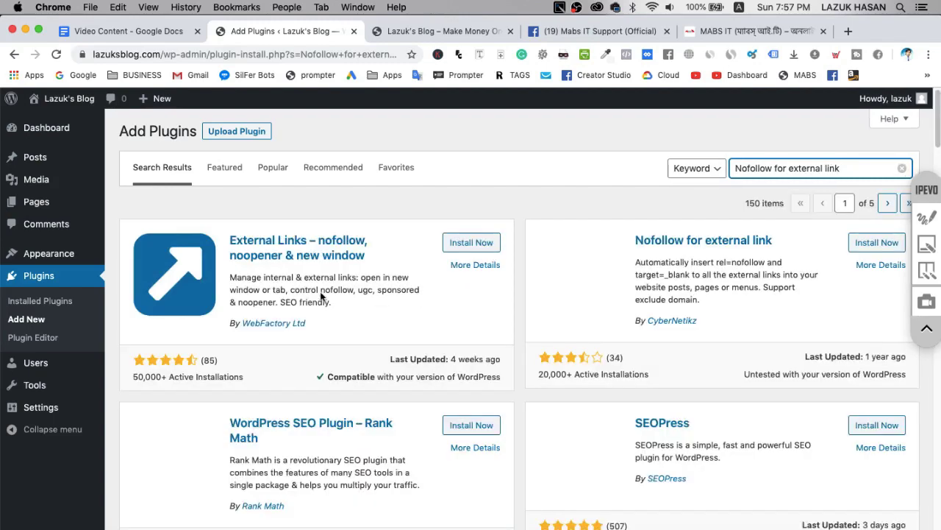
pyautogui.scroll(-1, 445, 327)
pyautogui.scroll(1, 445, 327)
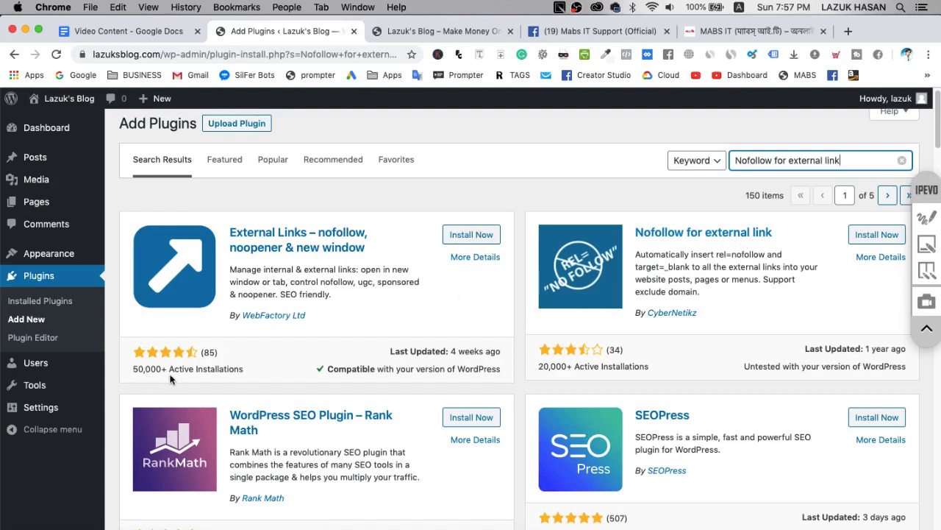
pyautogui.click(485, 241)
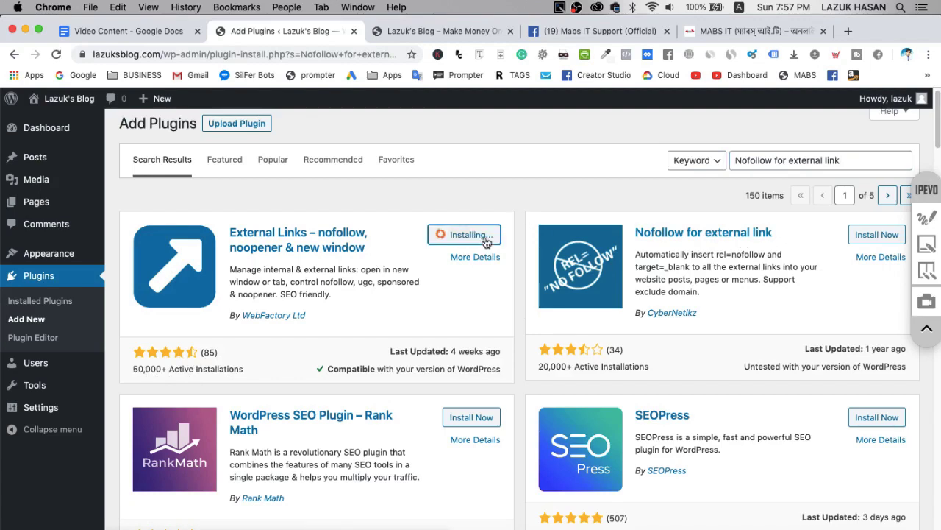
# Copy "Pretty Links" from the Facebook list, search for it in WordPress and install the Shortlinks by Pretty Links plugin.
pyautogui.click(595, 31)
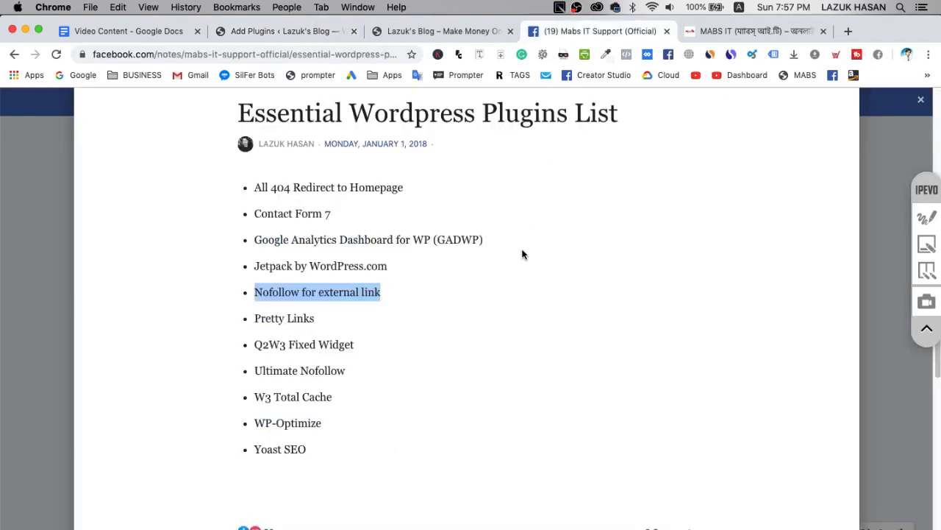
pyautogui.scroll(-2, 522, 255)
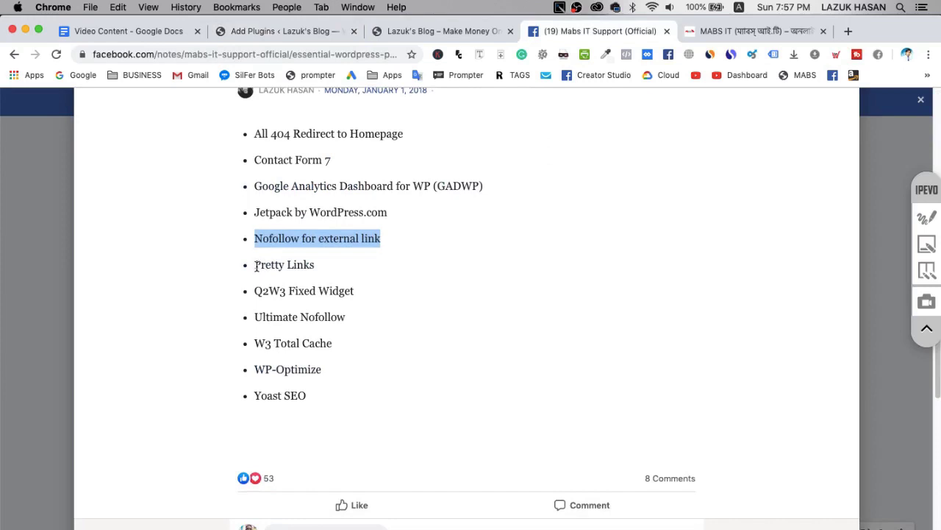
pyautogui.moveTo(256, 266); pyautogui.dragTo(318, 270)
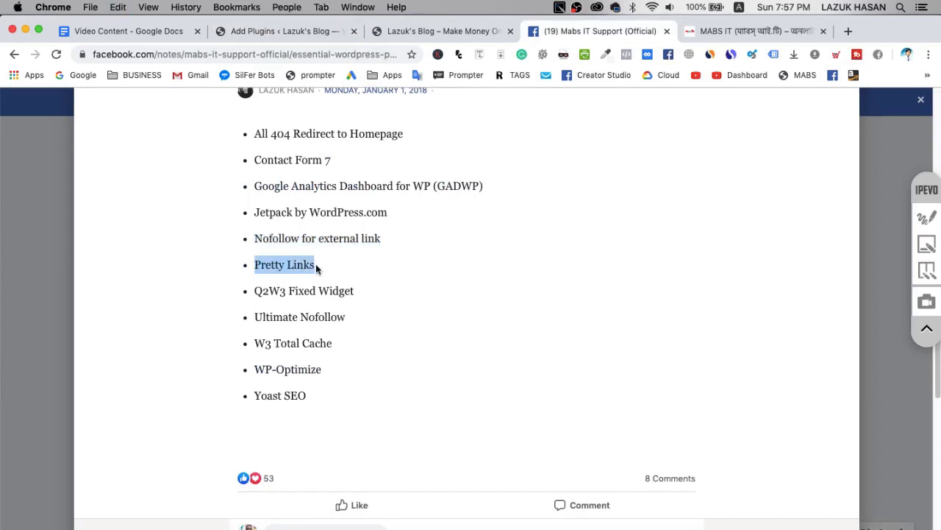
pyautogui.click(288, 33)
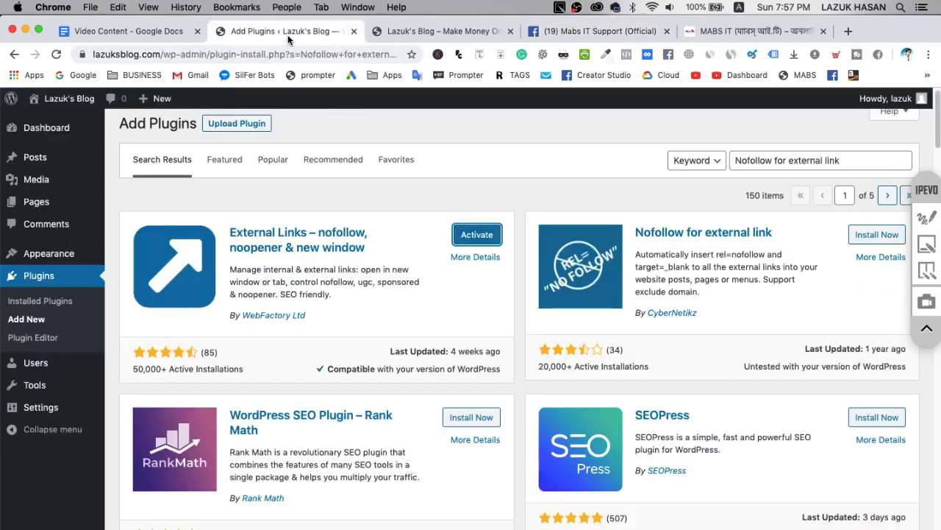
pyautogui.tripleClick(770, 161)
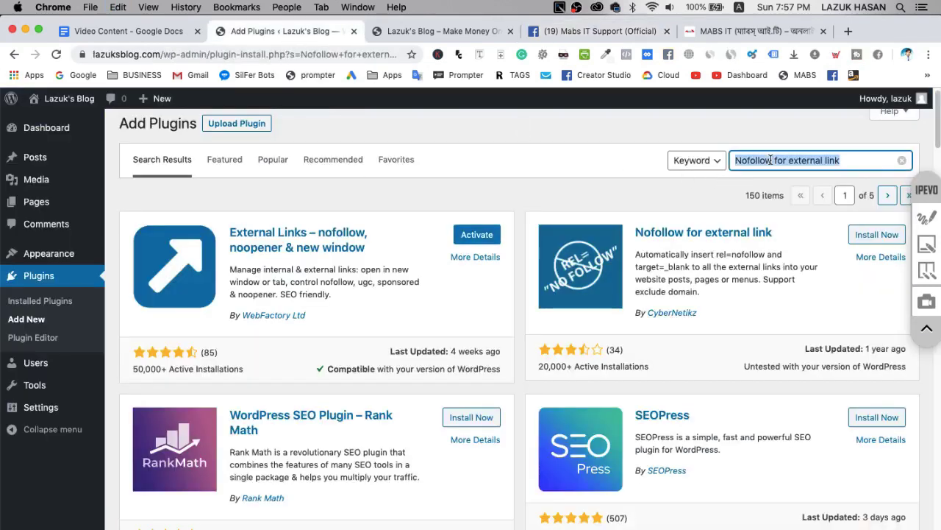
pyautogui.press('super+v')
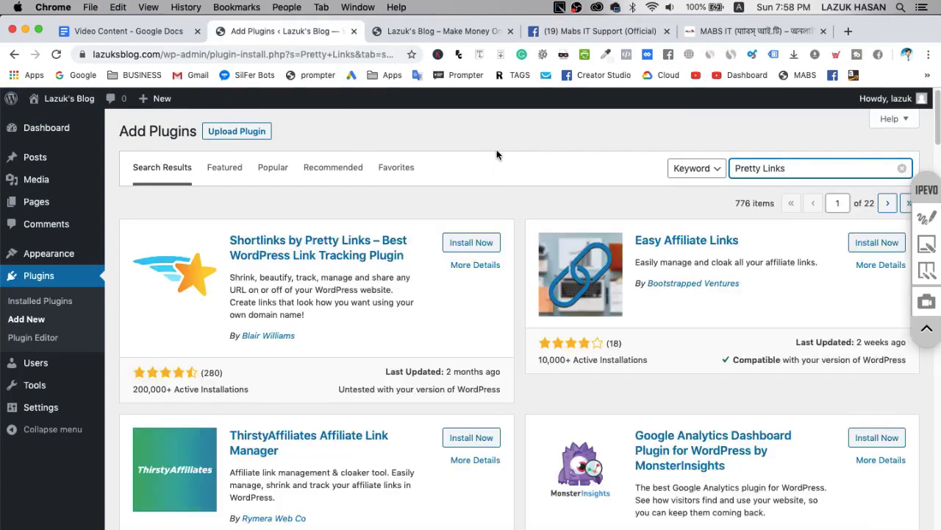
pyautogui.click(471, 244)
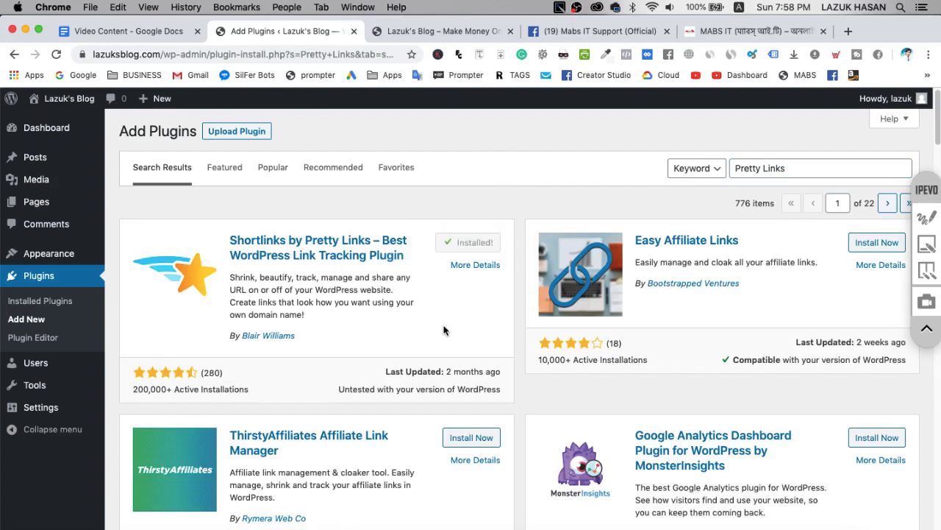
# Copy "Q2W3 Fixed Widget" from the Facebook list, search for it in WordPress and install Q2W3 Fixed Widget for WordPress.
pyautogui.click(599, 31)
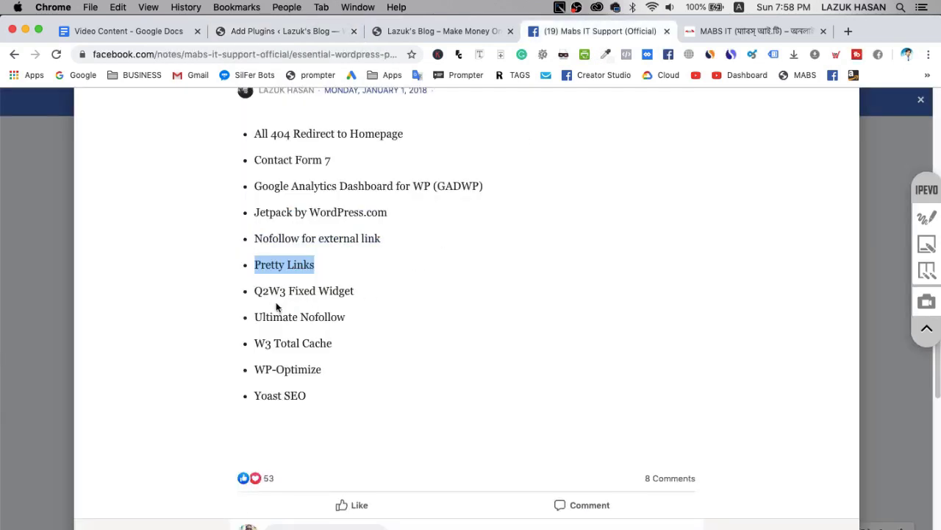
pyautogui.moveTo(256, 292); pyautogui.dragTo(354, 300)
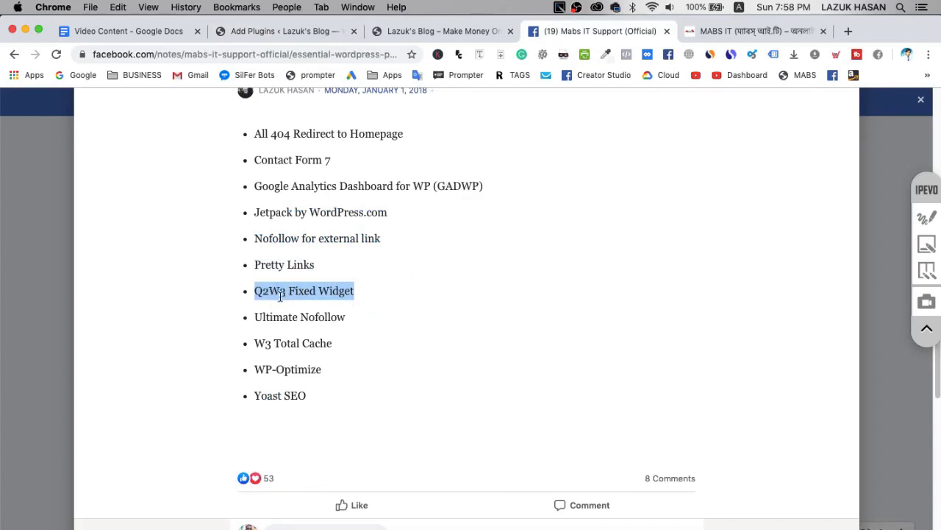
pyautogui.click(278, 31)
pyautogui.tripleClick(785, 173)
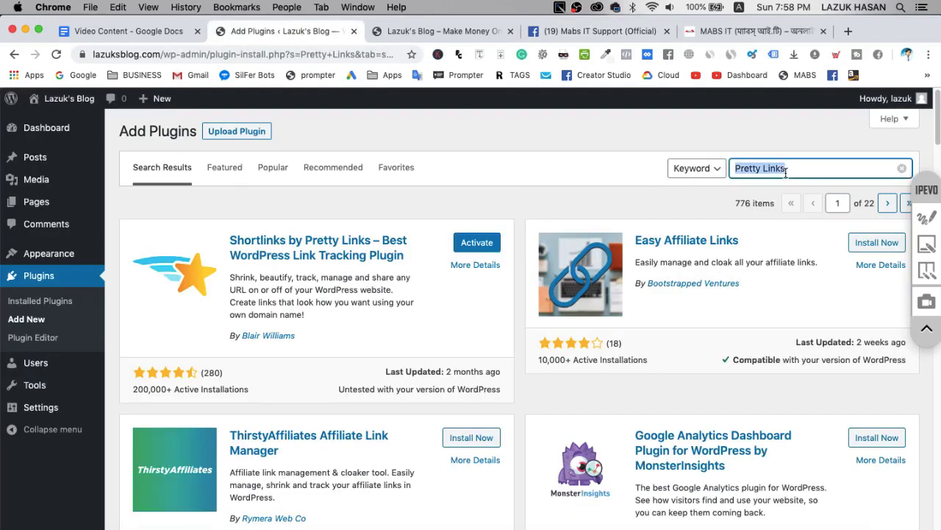
pyautogui.press('super+v')
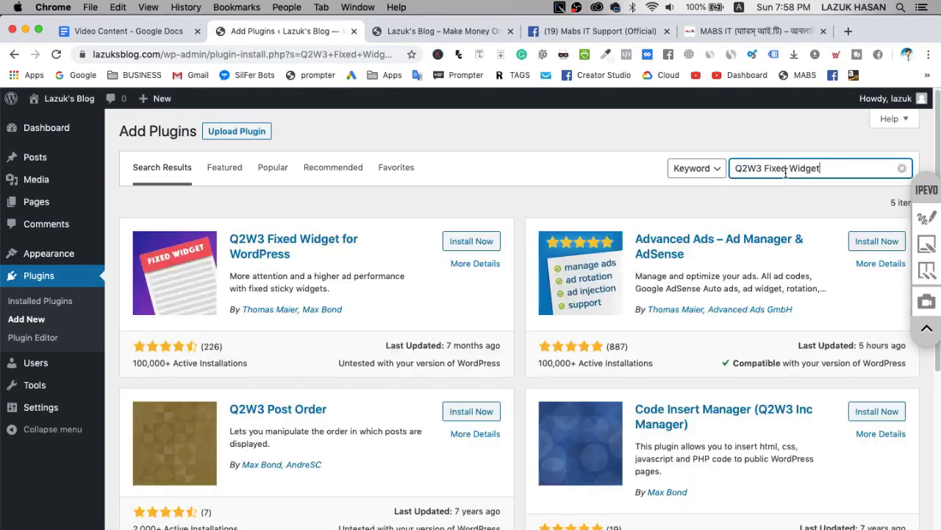
pyautogui.click(460, 241)
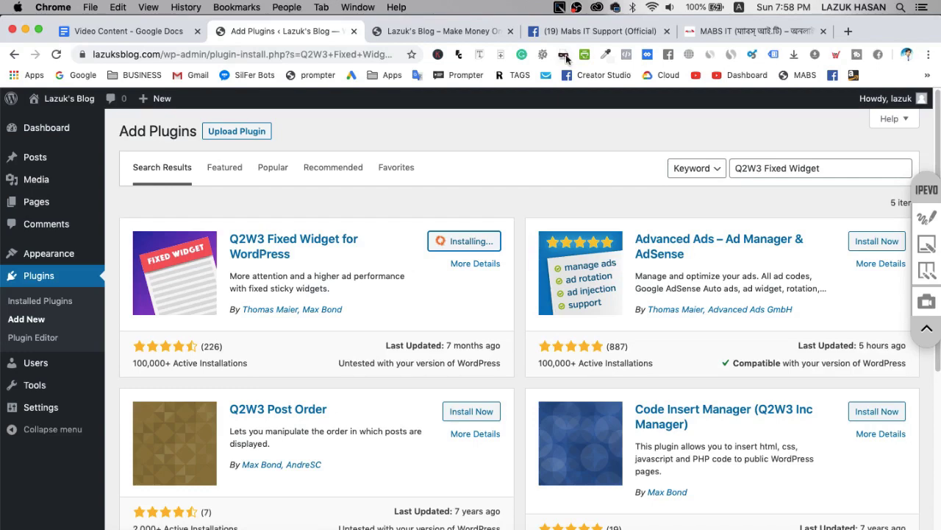
# Copy "Ultimate Nofollow" from the Facebook list, search for it in WordPress and install the Ultimate Nofollow plugin.
pyautogui.click(586, 33)
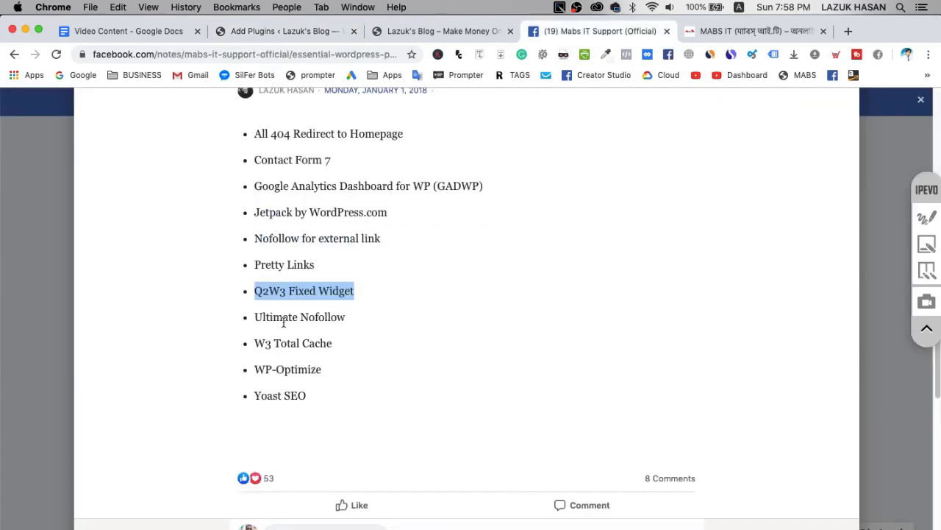
pyautogui.moveTo(258, 317); pyautogui.dragTo(335, 318)
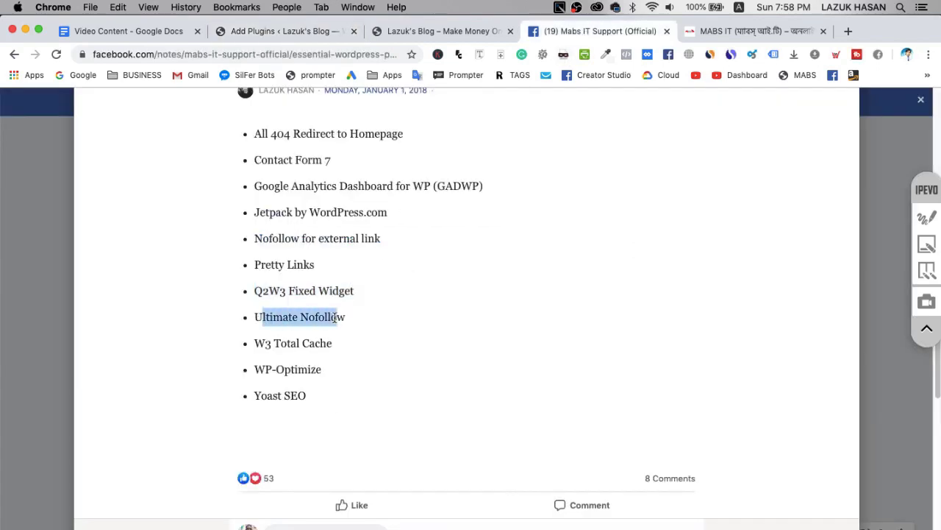
pyautogui.moveTo(257, 316); pyautogui.dragTo(346, 317)
pyautogui.press('super+c')
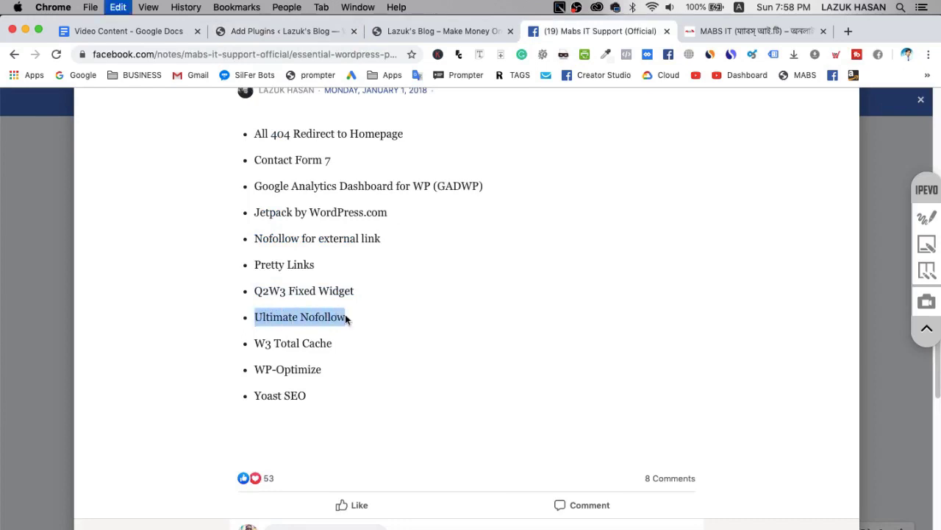
pyautogui.click(281, 27)
pyautogui.tripleClick(837, 168)
pyautogui.press('super+v')
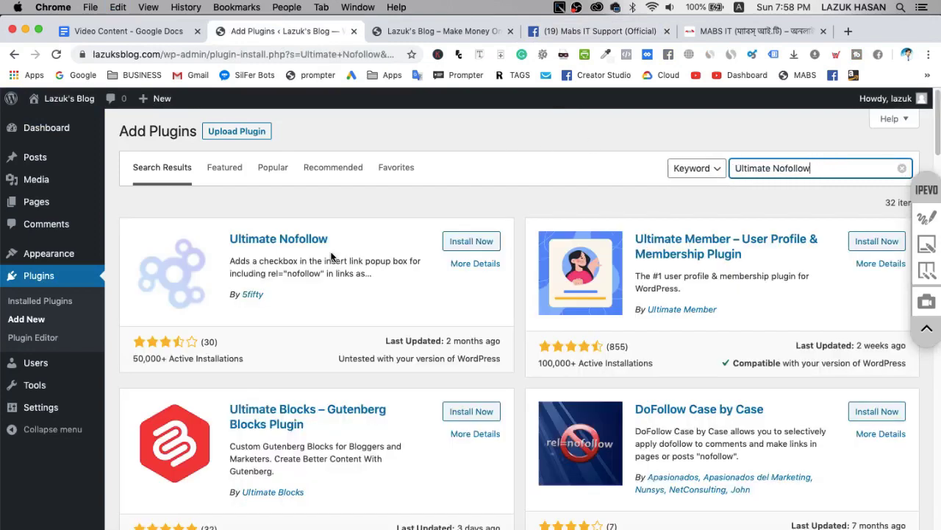
pyautogui.click(468, 243)
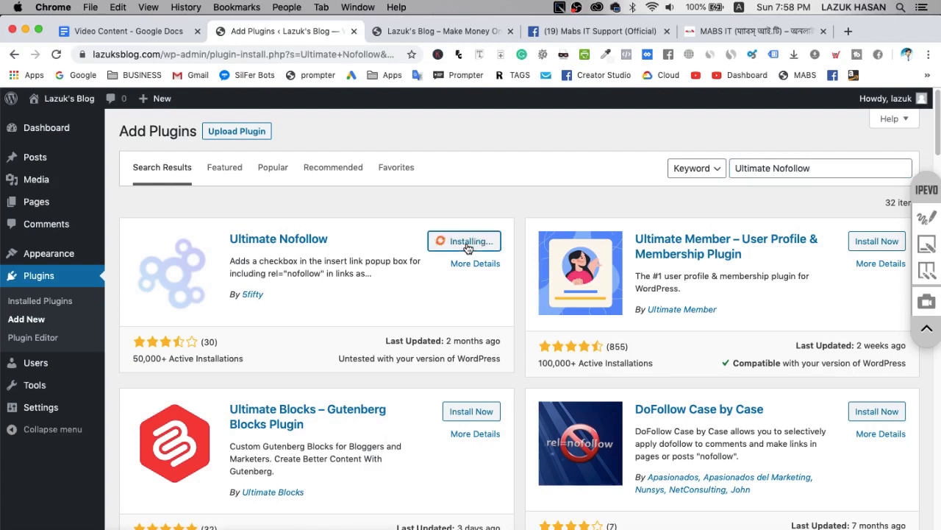
# Copy "W3 Total Cache" from the Facebook list, search for it in WordPress and install the W3 Total Cache plugin.
pyautogui.click(596, 37)
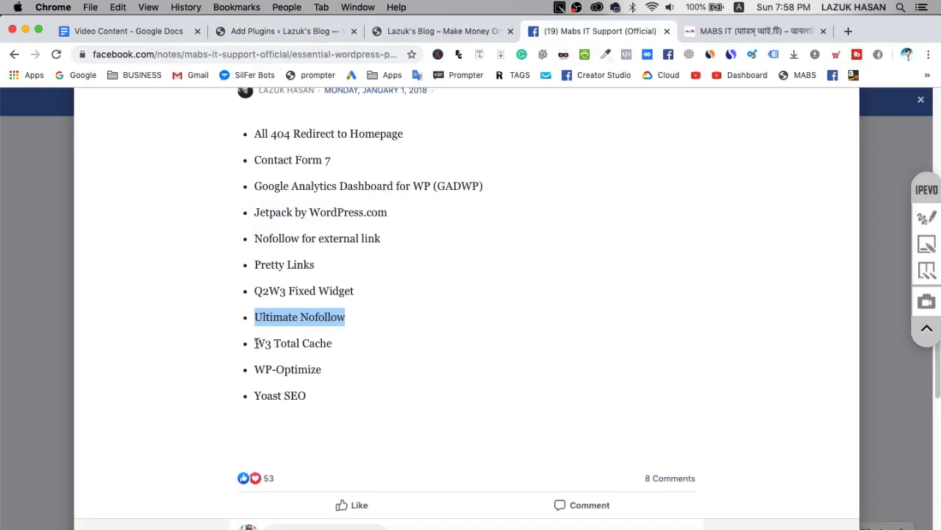
pyautogui.moveTo(256, 343); pyautogui.dragTo(351, 344)
pyautogui.press('super+c')
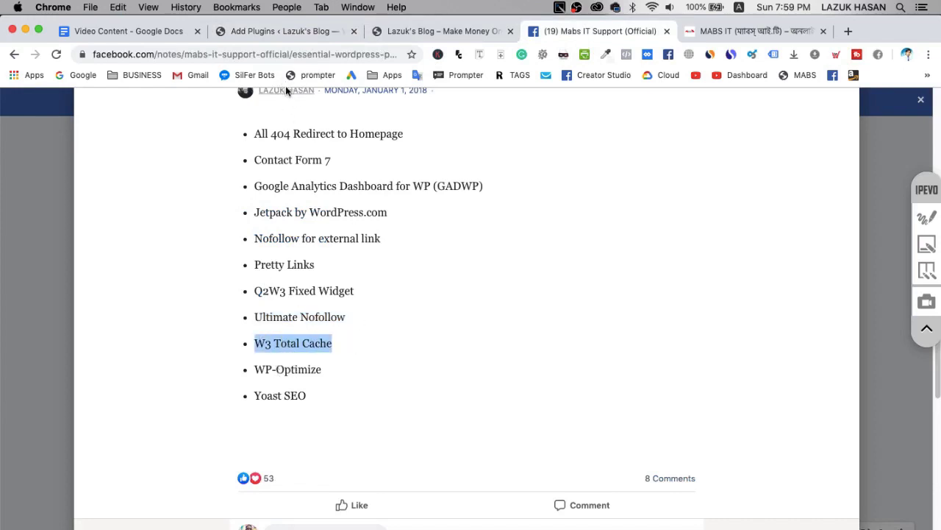
pyautogui.click(276, 31)
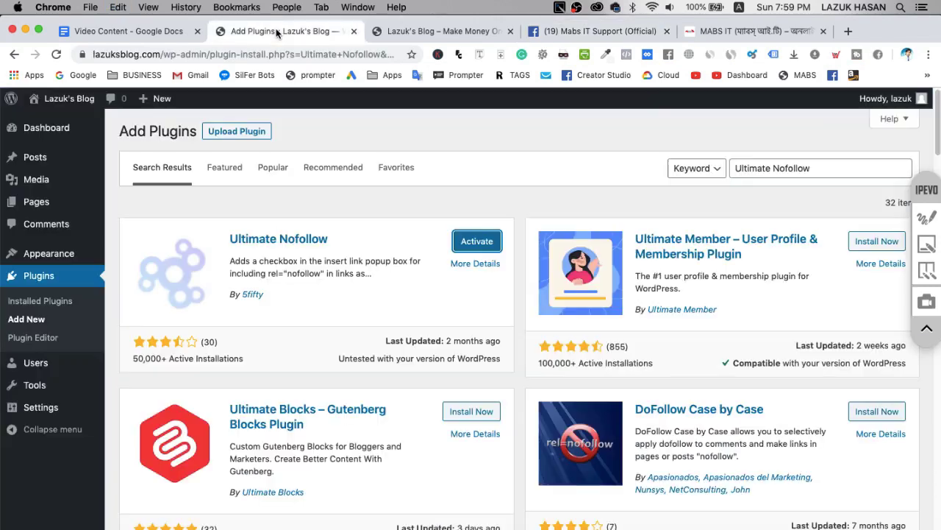
pyautogui.tripleClick(813, 168)
pyautogui.press('super+v')
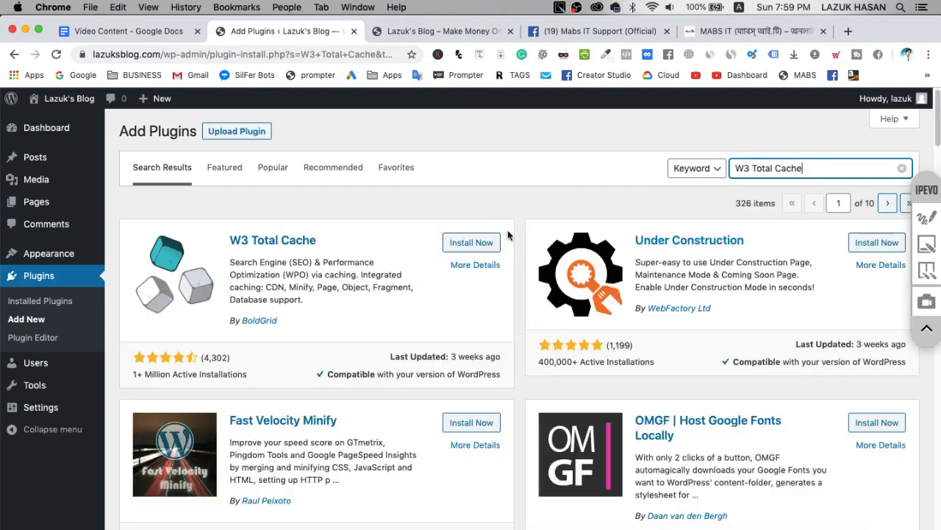
pyautogui.click(465, 245)
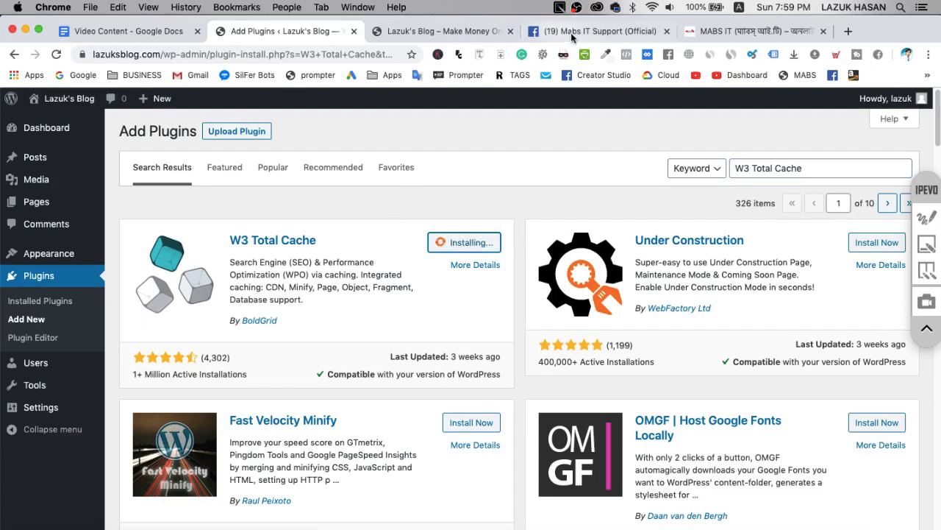
# Copy "WP-Optimize" from the Facebook list, search for it in WordPress and install the WP-Optimize – Clean, Compress, Cache plugin.
pyautogui.click(603, 33)
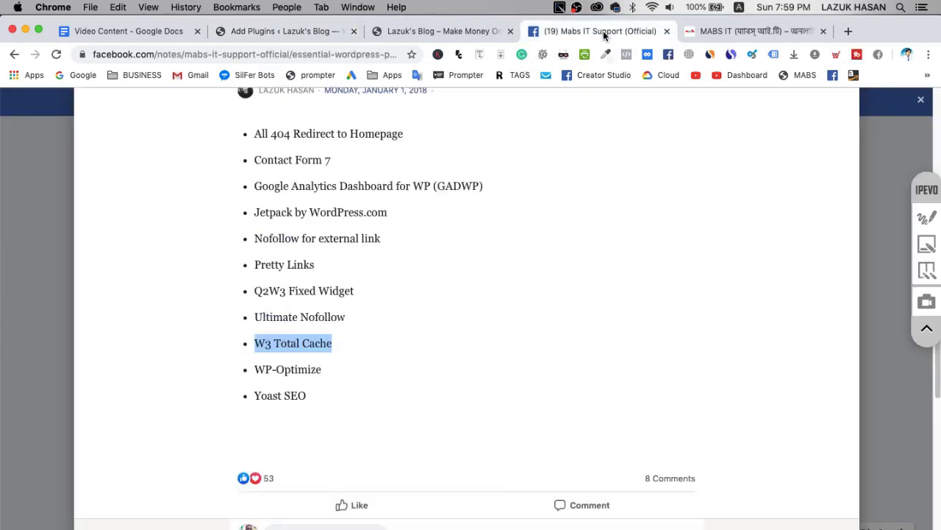
pyautogui.click(258, 370)
pyautogui.moveTo(257, 370); pyautogui.dragTo(328, 372)
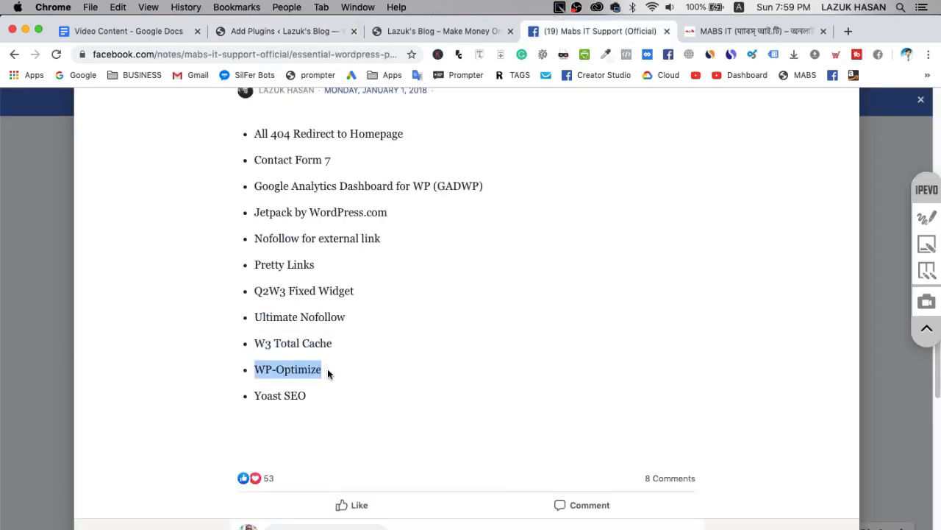
pyautogui.click(273, 31)
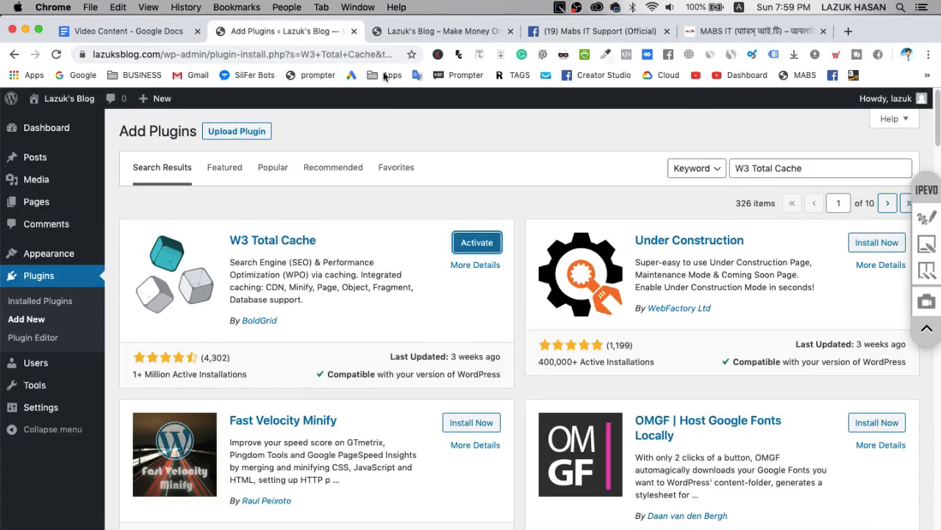
pyautogui.doubleClick(794, 169)
pyautogui.press('super+a')
pyautogui.press('super+v')
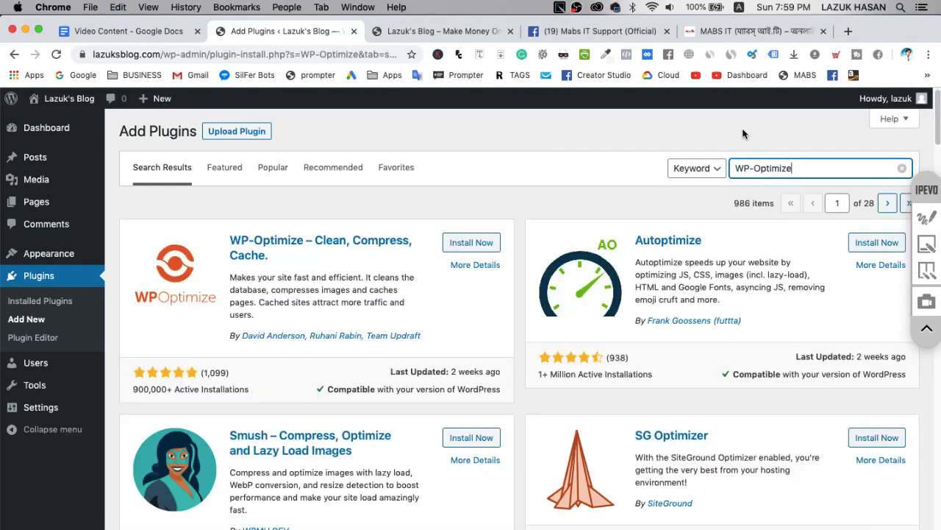
pyautogui.click(465, 247)
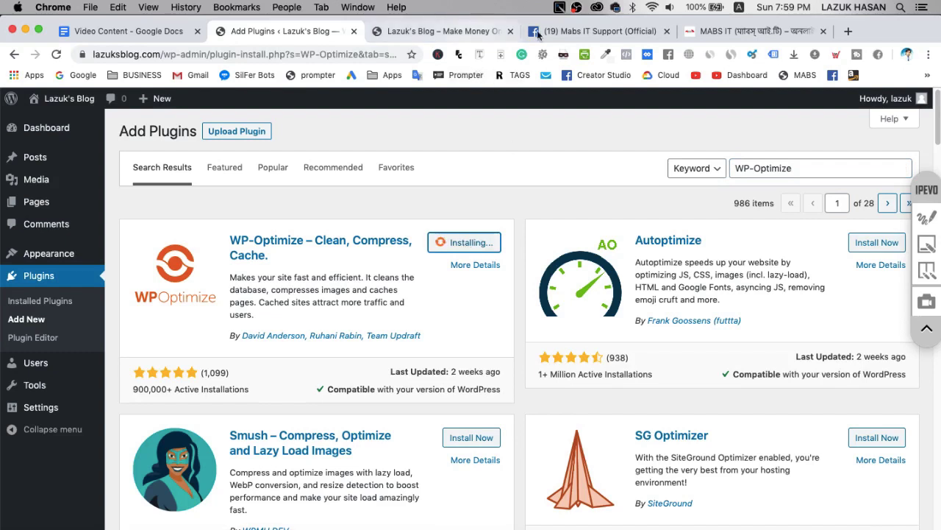
# Copy "Yoast SEO" from the Facebook list, search for it in WordPress and install the Yoast SEO plugin.
pyautogui.click(559, 32)
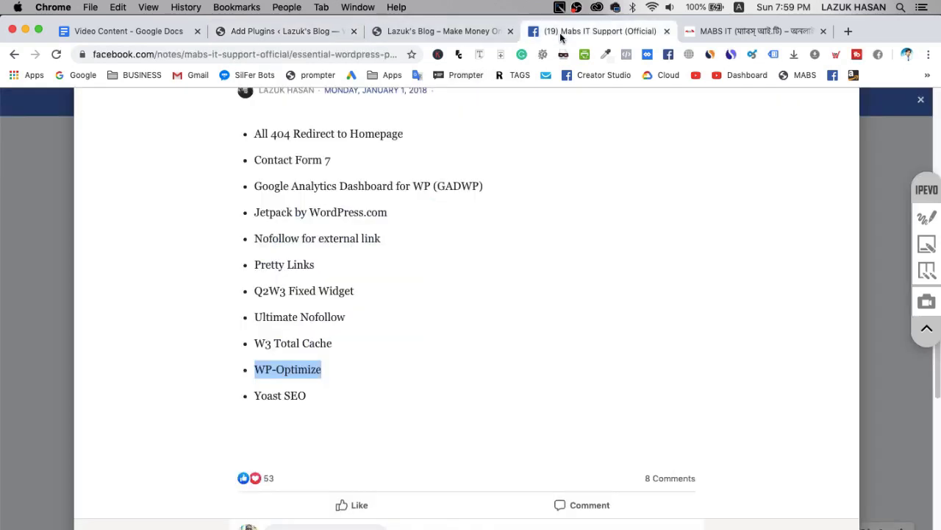
pyautogui.moveTo(257, 395); pyautogui.dragTo(309, 396)
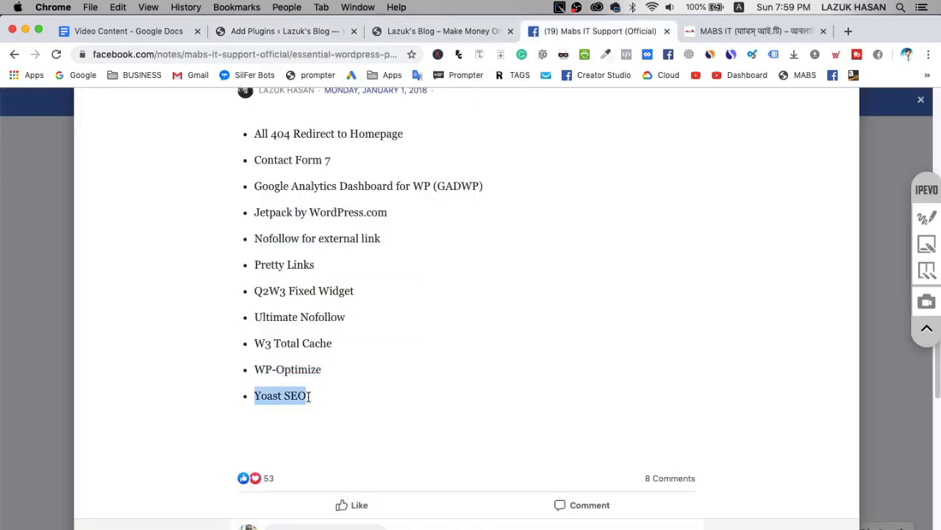
pyautogui.press('super+c')
pyautogui.click(279, 31)
pyautogui.tripleClick(817, 169)
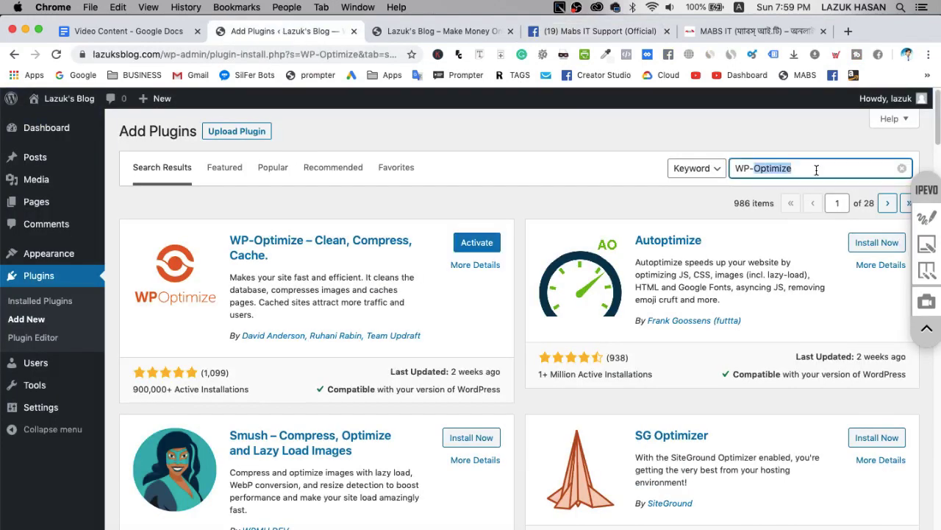
pyautogui.press('super+v')
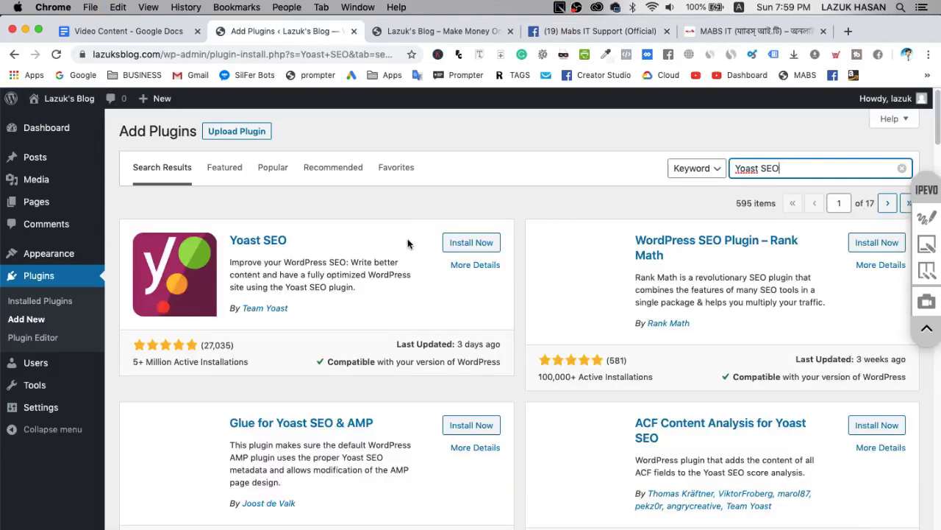
pyautogui.click(468, 243)
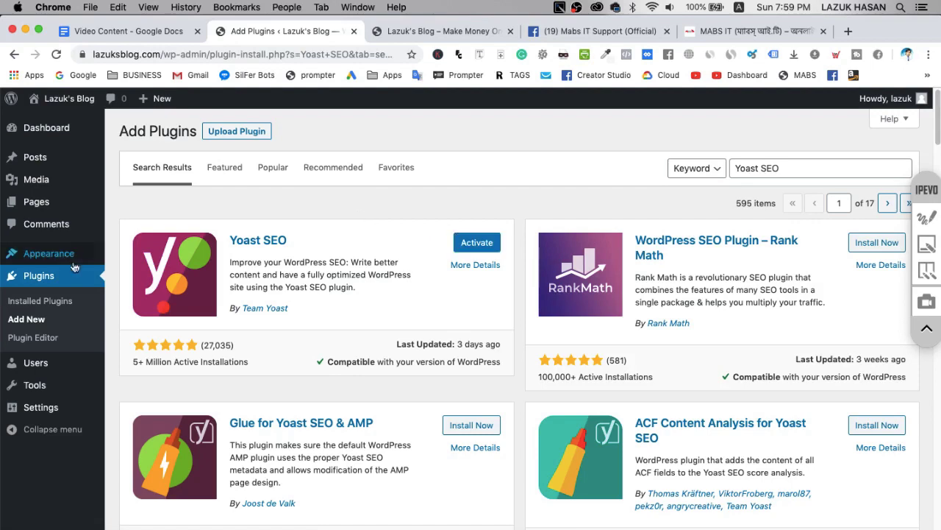
# Open the blog's installed plugins list and review all of its entries from All 404 Redirect to Homepage to Yoast SEO.
pyautogui.click(47, 279)
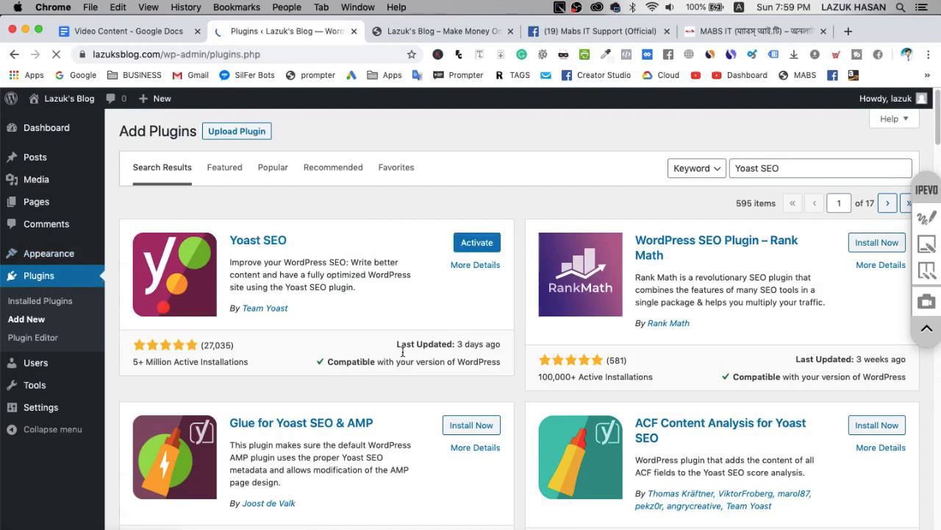
pyautogui.scroll(-5, 403, 344)
pyautogui.scroll(-3, 403, 344)
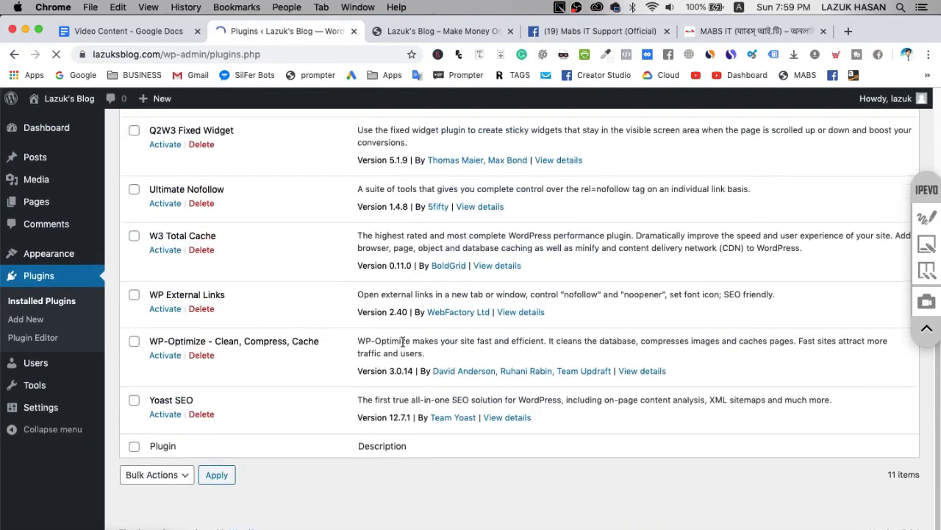
pyautogui.scroll(5, 403, 345)
pyautogui.scroll(-4, 403, 345)
pyautogui.scroll(4, 403, 344)
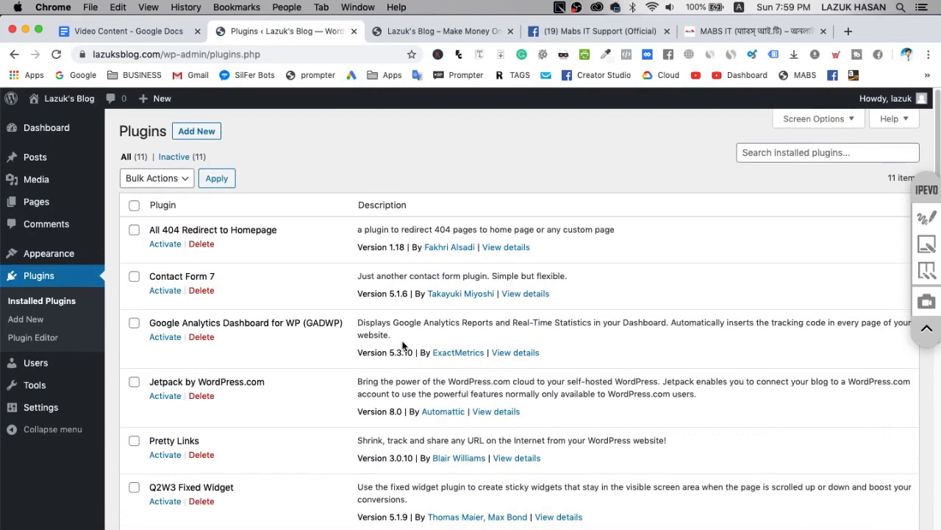
# Close the plugins list note on Facebook and look through the documents in the Mabs IT Support (Official) group's files.
pyautogui.click(594, 31)
pyautogui.click(892, 298)
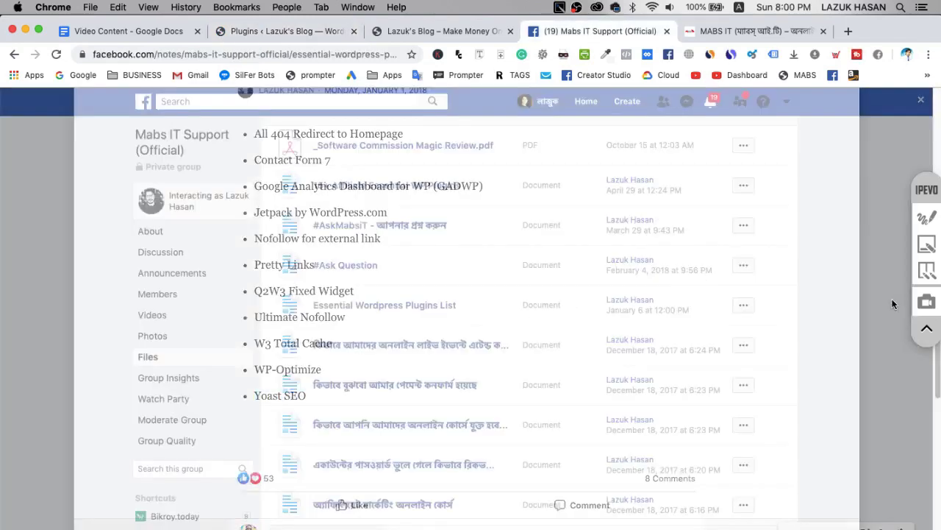
pyautogui.scroll(5, 846, 264)
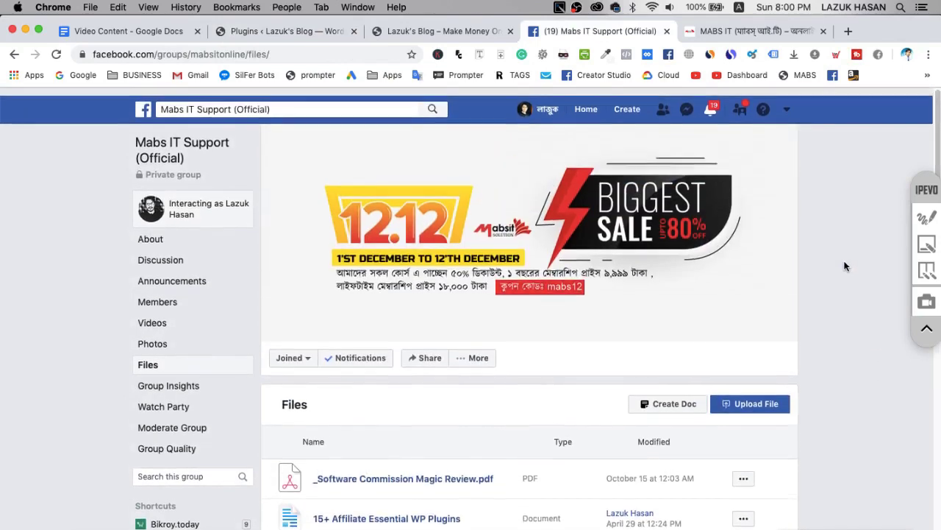
pyautogui.scroll(-2, 844, 266)
pyautogui.scroll(-4, 844, 266)
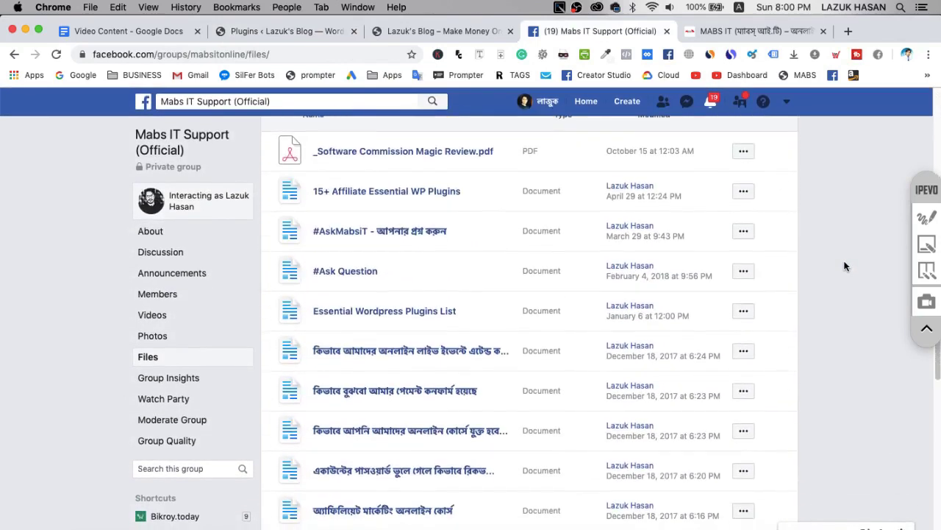